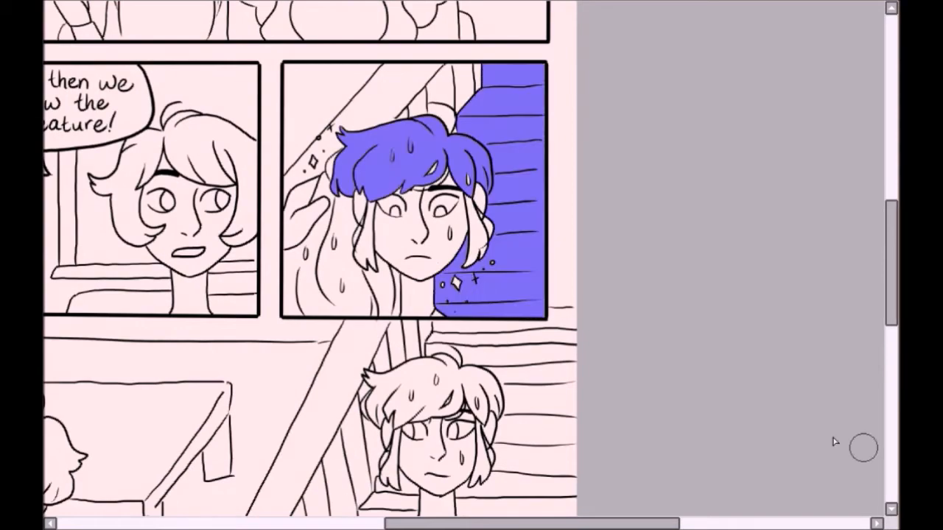
# Step: Paint the staircase background of the third comic panel dark red
pyautogui.moveTo(395, 259); pyautogui.dragTo(400, 310)
pyautogui.press('b')
pyautogui.moveTo(508, 184)
pyautogui.mouseDown()
pyautogui.moveTo(522, 93)
pyautogui.moveTo(453, 153)
pyautogui.mouseUp()
pyautogui.hotkey('ctrl', 'd')
pyautogui.moveTo(532, 523); pyautogui.dragTo(515, 524)
pyautogui.moveTo(894, 273); pyautogui.dragTo(894, 323)
# Step: Outline the staircase area behind the standing character in the bottom panel and fill it dark red
pyautogui.click(571, 223)
pyautogui.moveTo(632, 90); pyautogui.dragTo(599, 98)
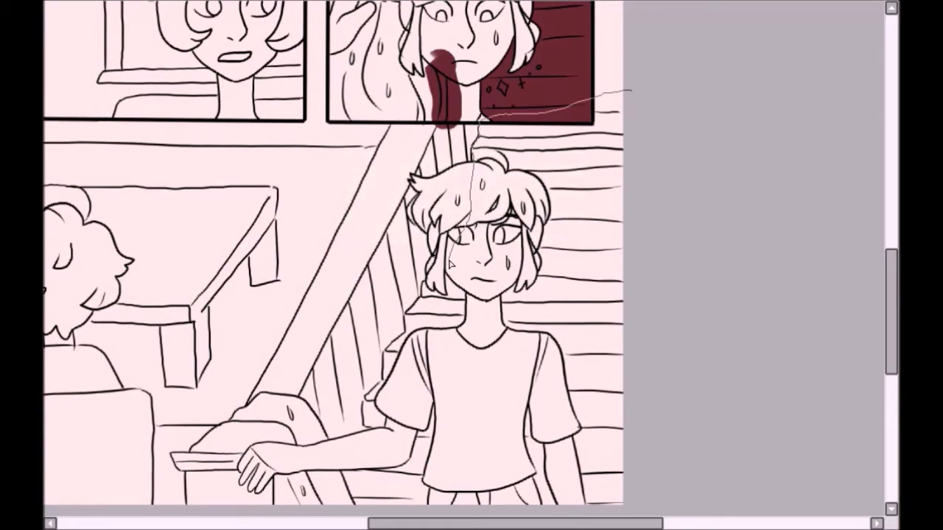
pyautogui.moveTo(367, 425); pyautogui.dragTo(642, 486)
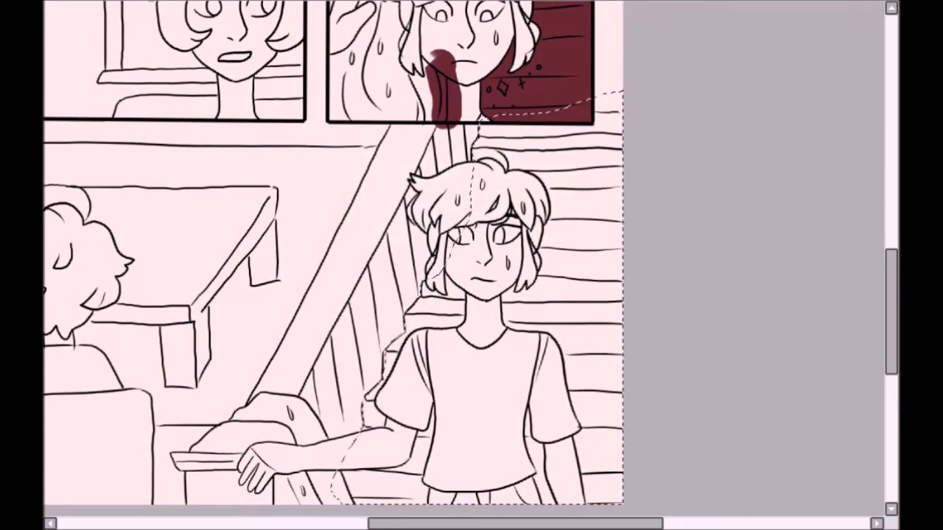
pyautogui.moveTo(383, 471)
pyautogui.mouseDown()
pyautogui.moveTo(441, 421)
pyautogui.moveTo(516, 274)
pyautogui.moveTo(475, 170)
pyautogui.mouseUp()
# Step: Clean up the jagged edge of the dark red fill along the stair steps in the bottom panel
pyautogui.scroll(3, 464, 259)
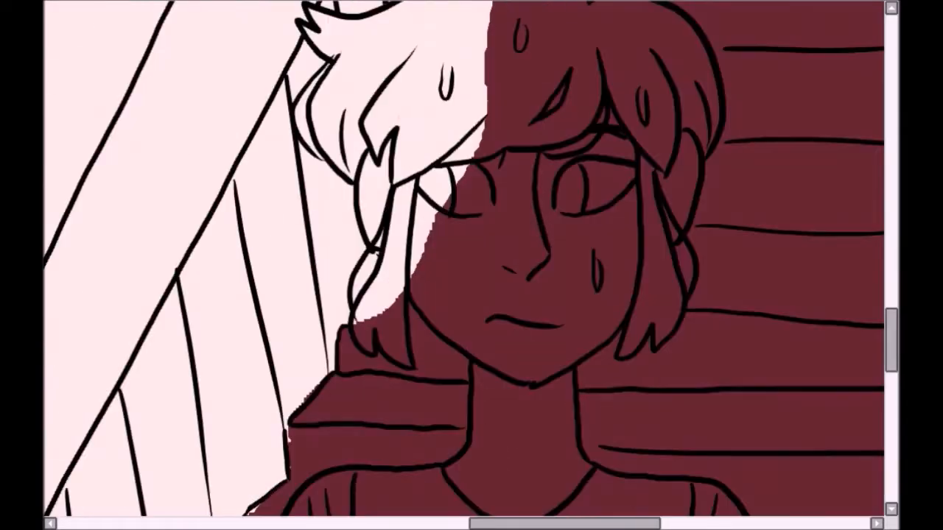
pyautogui.moveTo(766, 195); pyautogui.dragTo(768, 197)
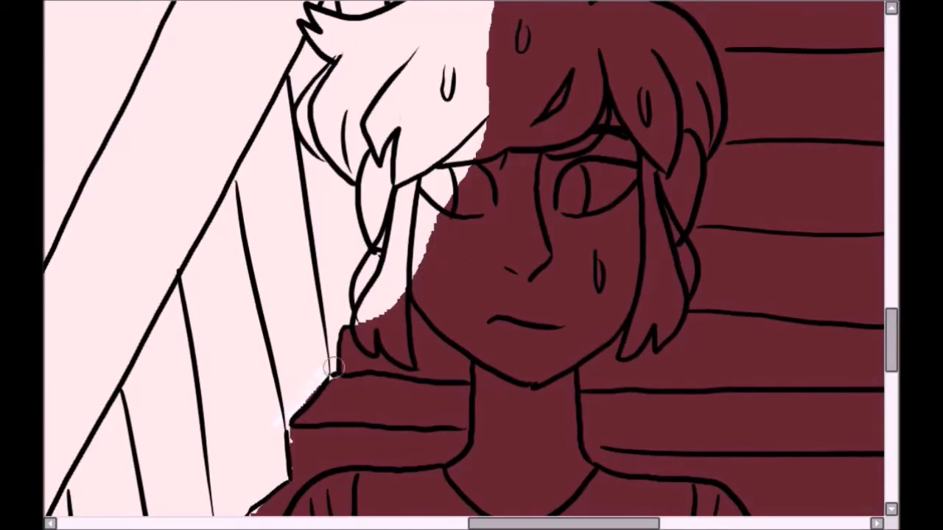
pyautogui.moveTo(471, 524); pyautogui.dragTo(424, 523)
pyautogui.moveTo(889, 337); pyautogui.dragTo(888, 367)
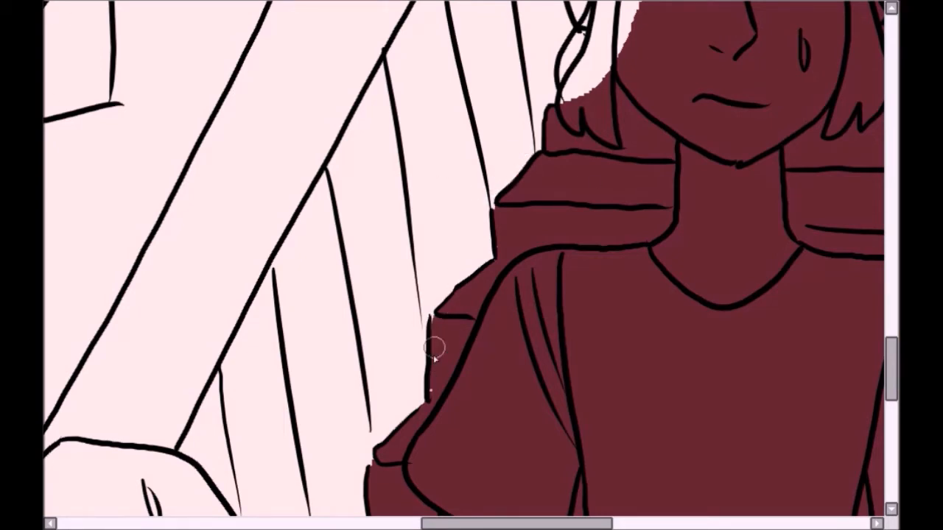
pyautogui.moveTo(515, 524); pyautogui.dragTo(566, 523)
pyautogui.moveTo(891, 368); pyautogui.dragTo(891, 306)
pyautogui.moveTo(363, 128); pyautogui.dragTo(433, 128)
# Step: Fade the dark red softly upward into the page margin beside the third panel
pyautogui.scroll(-5, 433, 128)
pyautogui.moveTo(516, 524); pyautogui.dragTo(497, 524)
pyautogui.moveTo(891, 276)
pyautogui.mouseDown()
pyautogui.moveTo(891, 305)
pyautogui.moveTo(891, 270)
pyautogui.mouseUp()
pyautogui.moveTo(658, 181)
pyautogui.mouseDown()
pyautogui.moveTo(658, 225)
pyautogui.moveTo(654, 181)
pyautogui.moveTo(655, 216)
pyautogui.mouseUp()
pyautogui.hotkey('ctrl', 'z')
pyautogui.hotkey('ctrl', 'z')
pyautogui.moveTo(656, 184)
pyautogui.mouseDown()
pyautogui.moveTo(651, 238)
pyautogui.moveTo(663, 191)
pyautogui.moveTo(654, 234)
pyautogui.mouseUp()
pyautogui.moveTo(648, 156)
pyautogui.mouseDown()
pyautogui.moveTo(658, 143)
pyautogui.moveTo(651, 252)
pyautogui.mouseUp()
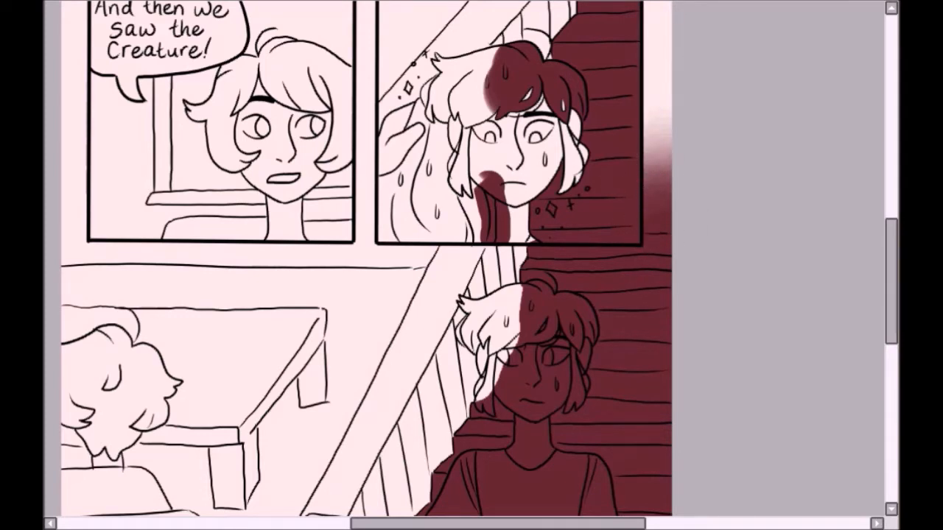
# Step: Fill the stair handrail in the bottom panel with white
pyautogui.scroll(-2, 368, 258)
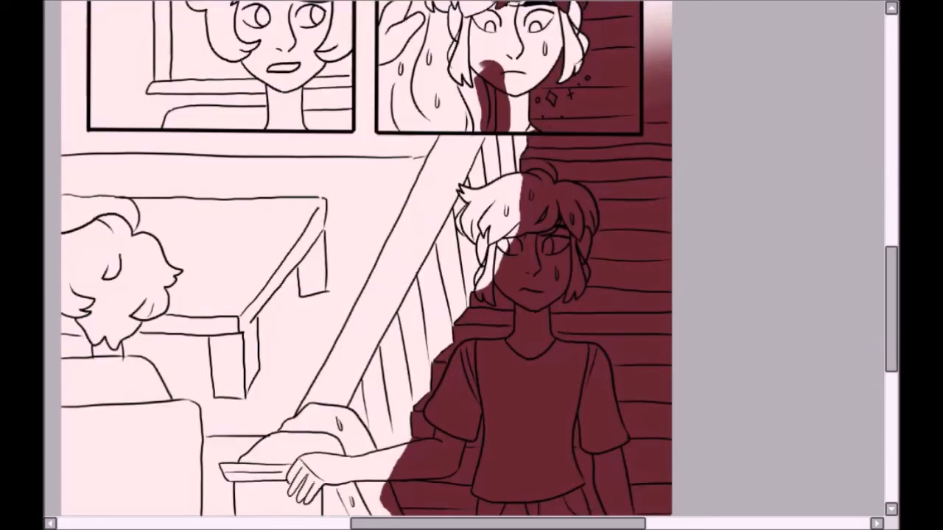
pyautogui.press('e')
pyautogui.press('b')
pyautogui.moveTo(254, 471); pyautogui.dragTo(375, 326)
pyautogui.hotkey('ctrl', 'd')
pyautogui.scroll(2, 464, 259)
pyautogui.moveTo(463, 116)
pyautogui.mouseDown()
pyautogui.moveTo(446, 166)
pyautogui.moveTo(480, 313)
pyautogui.mouseUp()
pyautogui.hotkey('ctrl', 'z')
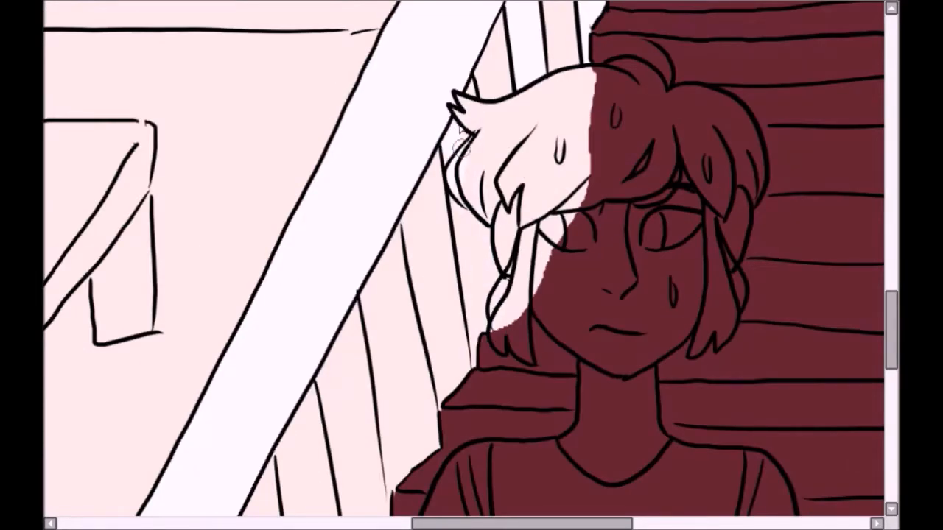
# Step: Paint the balusters under the handrail and the newel post white, using a larger brush where needed
pyautogui.moveTo(468, 275); pyautogui.dragTo(486, 225)
pyautogui.moveTo(476, 342); pyautogui.dragTo(476, 371)
pyautogui.moveTo(402, 331)
pyautogui.mouseDown()
pyautogui.moveTo(473, 333)
pyautogui.moveTo(511, 141)
pyautogui.moveTo(488, 67)
pyautogui.moveTo(530, 235)
pyautogui.moveTo(492, 208)
pyautogui.mouseUp()
pyautogui.press(']')
pyautogui.press(']')
pyautogui.press(']')
pyautogui.press(']')
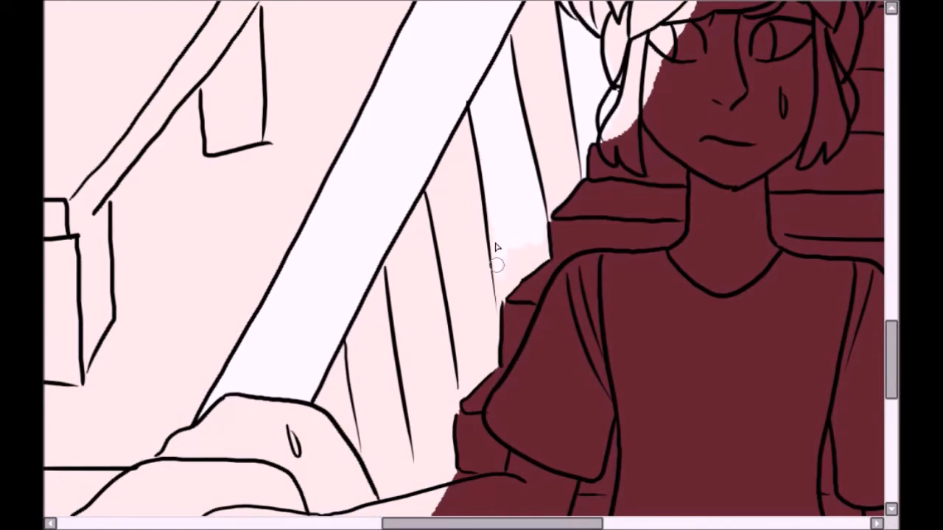
pyautogui.moveTo(390, 251); pyautogui.dragTo(440, 352)
pyautogui.moveTo(413, 277); pyautogui.dragTo(418, 463)
pyautogui.moveTo(449, 388); pyautogui.dragTo(370, 428)
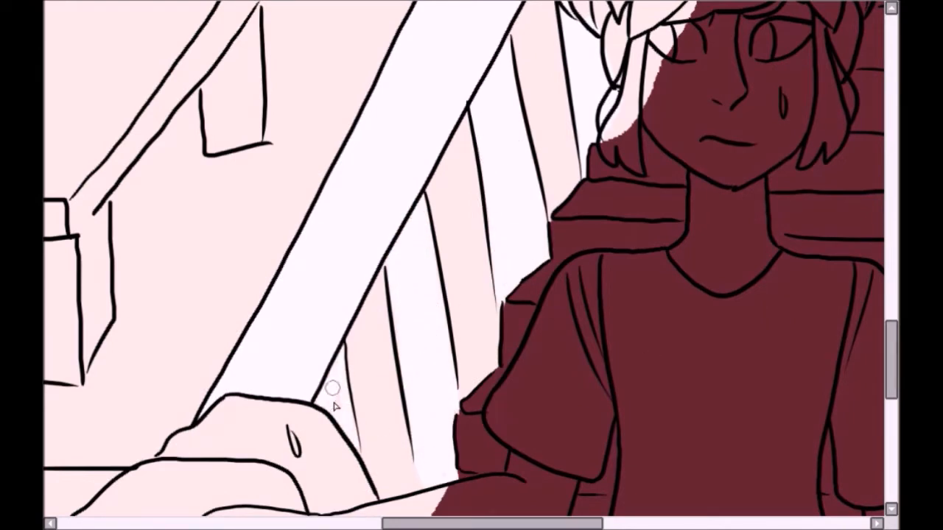
pyautogui.scroll(-3, 333, 388)
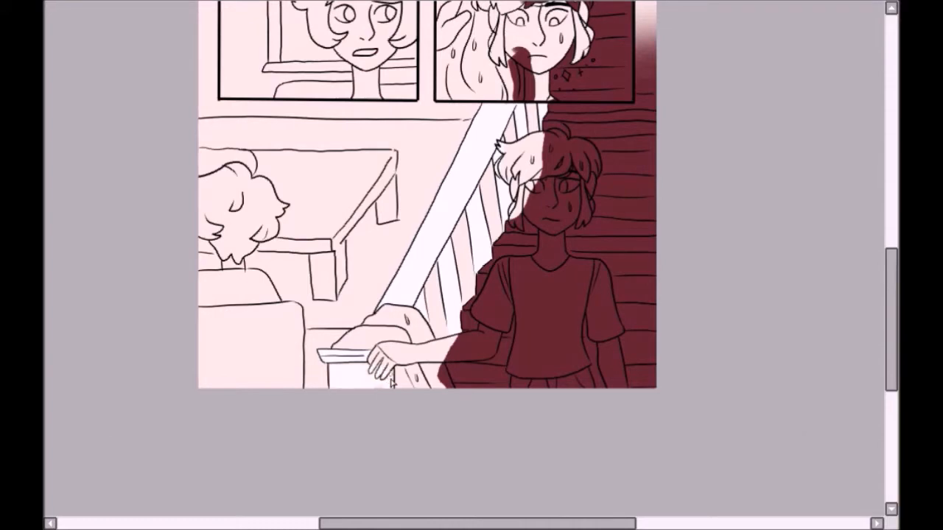
# Step: Close the gaps in the table's line art with small selection marks at its corners and edges
pyautogui.scroll(3, 333, 377)
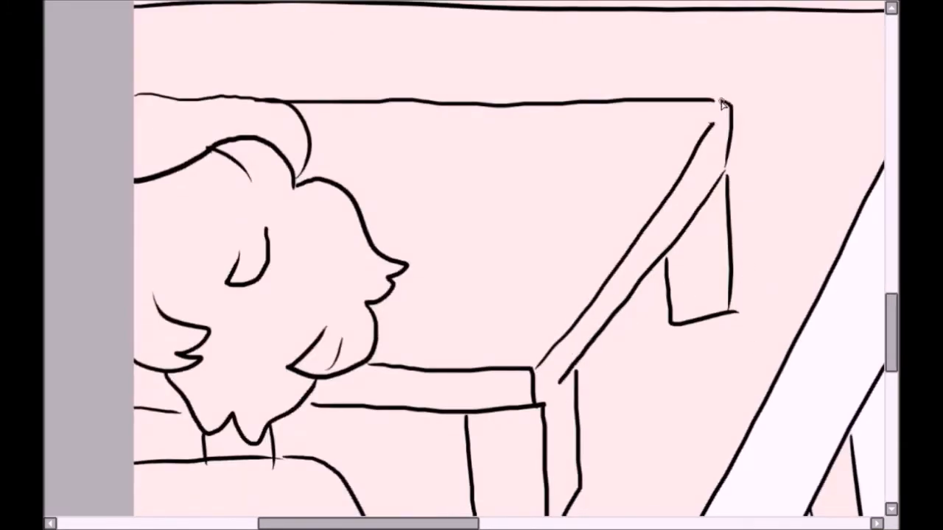
pyautogui.moveTo(721, 100); pyautogui.dragTo(713, 100)
pyautogui.scroll(-2, 712, 103)
pyautogui.moveTo(315, 339); pyautogui.dragTo(302, 338)
pyautogui.click(626, 167)
pyautogui.hotkey('ctrl', 'z')
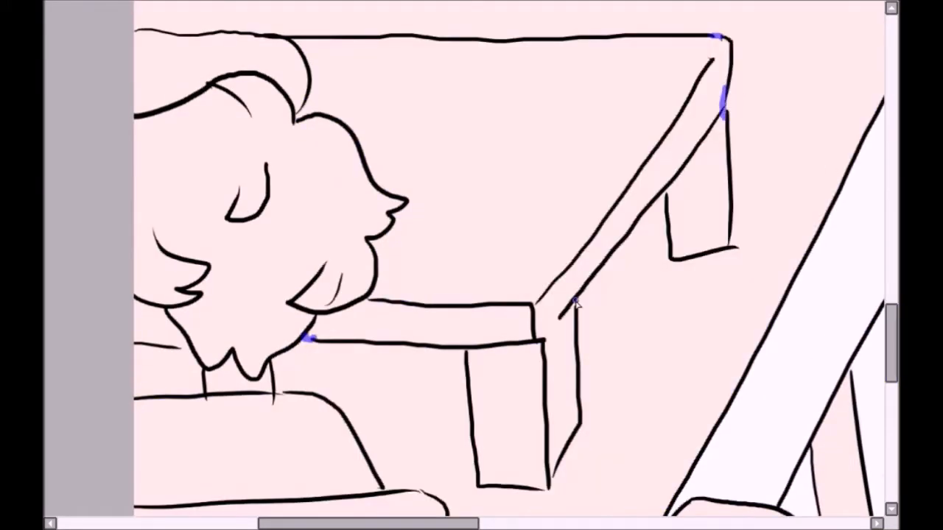
pyautogui.click(527, 414)
pyautogui.hotkey('ctrl', 'z')
pyautogui.hotkey('ctrl', 'z')
pyautogui.hotkey('ctrl', 'z')
# Step: Select the whole table, including its top, legs and the part behind the seated character's head
pyautogui.click(568, 227)
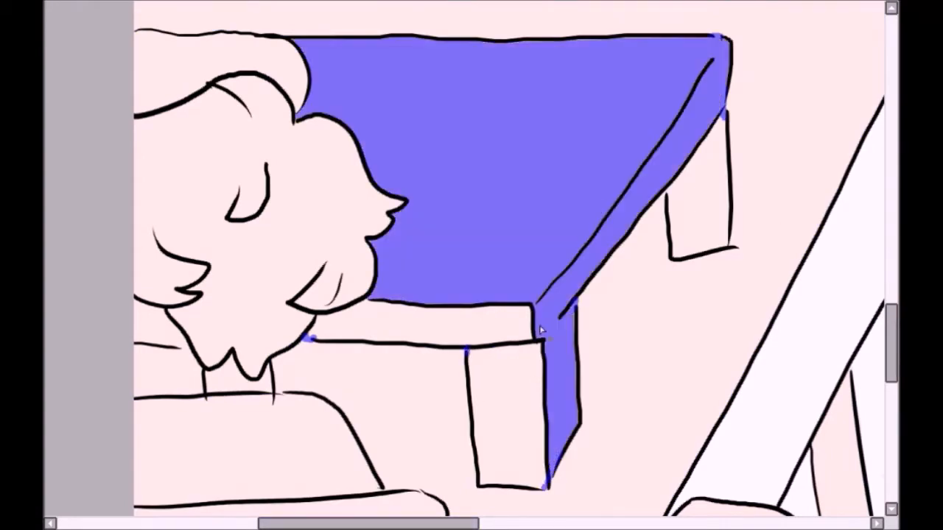
pyautogui.click(698, 199)
pyautogui.moveTo(368, 524); pyautogui.dragTo(302, 524)
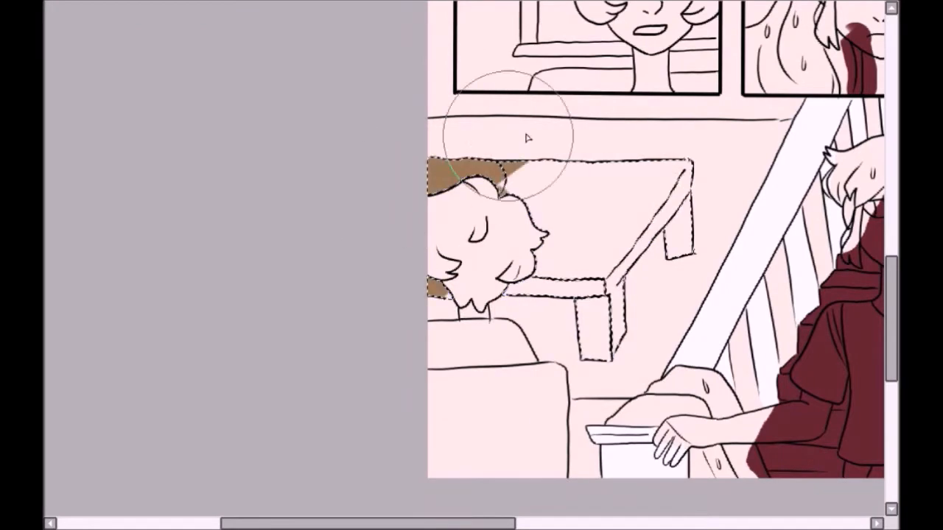
pyautogui.click(545, 176)
# Step: Fill the table brown and lay a light grey base on the selected rug area around it
pyautogui.moveTo(501, 523); pyautogui.dragTo(578, 523)
pyautogui.click(508, 206)
pyautogui.hotkey('ctrl', 'z')
pyautogui.click(567, 119)
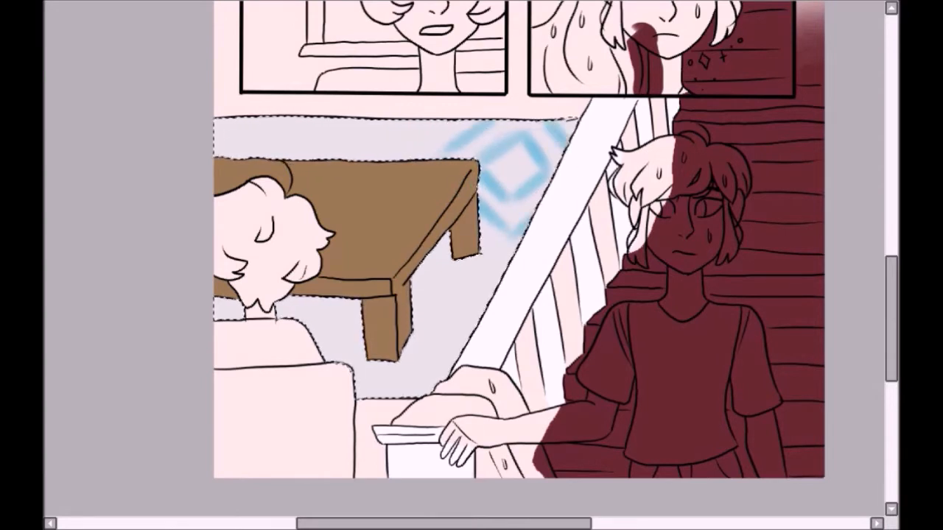
# Step: Paint a light blue diamond pattern on the rug around the table and clear the selection
pyautogui.moveTo(450, 295); pyautogui.dragTo(438, 254)
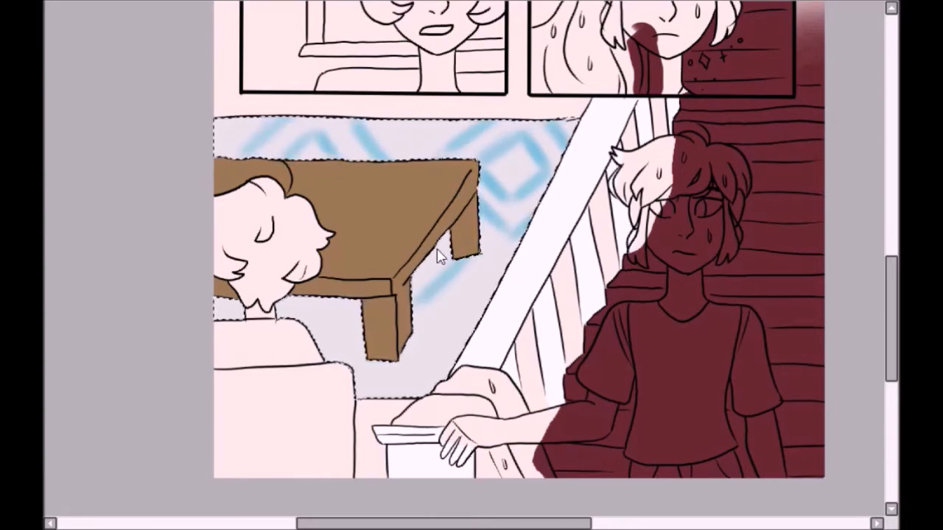
pyautogui.moveTo(367, 317)
pyautogui.mouseDown()
pyautogui.moveTo(316, 337)
pyautogui.moveTo(346, 369)
pyautogui.moveTo(378, 379)
pyautogui.moveTo(390, 359)
pyautogui.mouseUp()
pyautogui.moveTo(442, 127); pyautogui.dragTo(418, 150)
pyautogui.moveTo(244, 123); pyautogui.dragTo(219, 149)
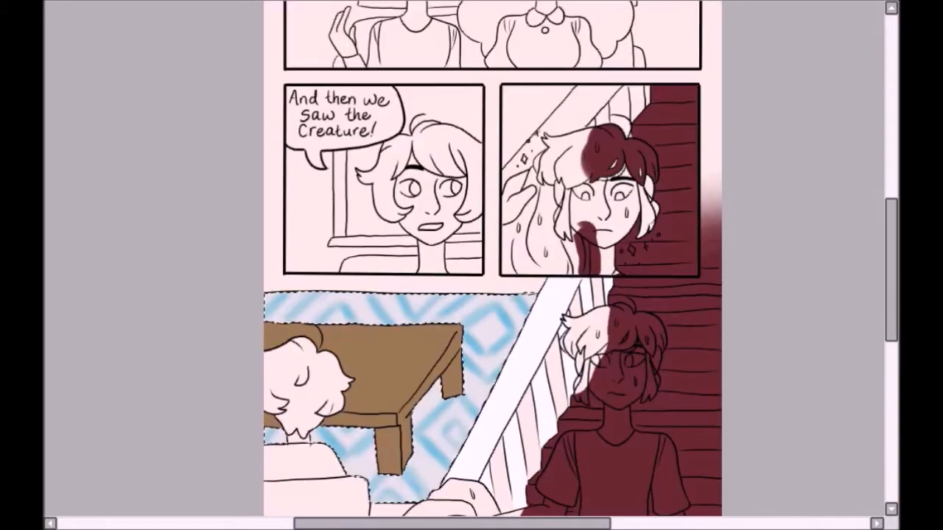
pyautogui.hotkey('ctrl', 'd')
# Step: Open the wood plank image, copy all of it and paste it into the comic page
pyautogui.scroll(-2, 405, 338)
pyautogui.hotkey('ctrl', 'o')
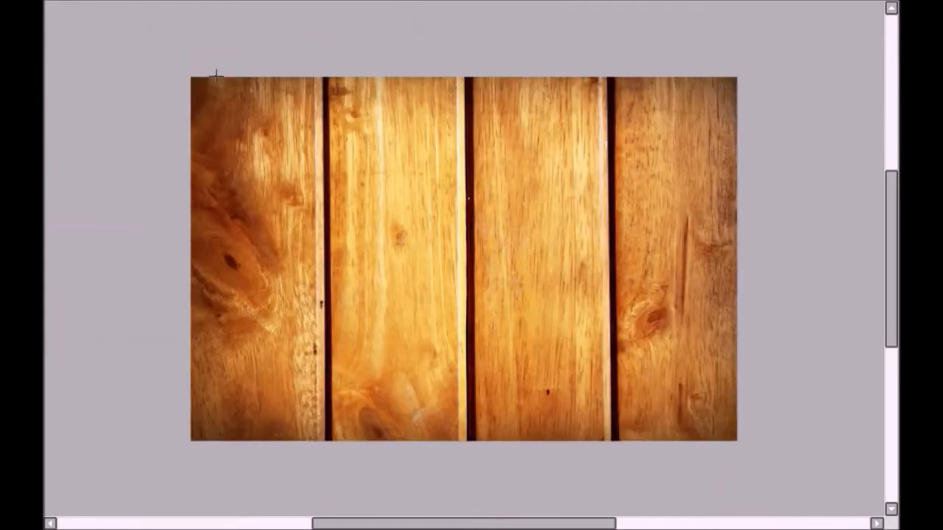
pyautogui.hotkey('ctrl', 'a')
pyautogui.hotkey('ctrl', 'c')
pyautogui.hotkey('ctrl', 'Tab')
pyautogui.hotkey('ctrl', 'v')
# Step: Transform the pasted wood texture so its planks slant over the seated character's side of the bottom panel
pyautogui.hotkey('ctrl', 't')
pyautogui.moveTo(864, 394); pyautogui.dragTo(400, 124)
pyautogui.moveTo(357, 56); pyautogui.dragTo(356, 304)
pyautogui.moveTo(352, 373); pyautogui.dragTo(336, 522)
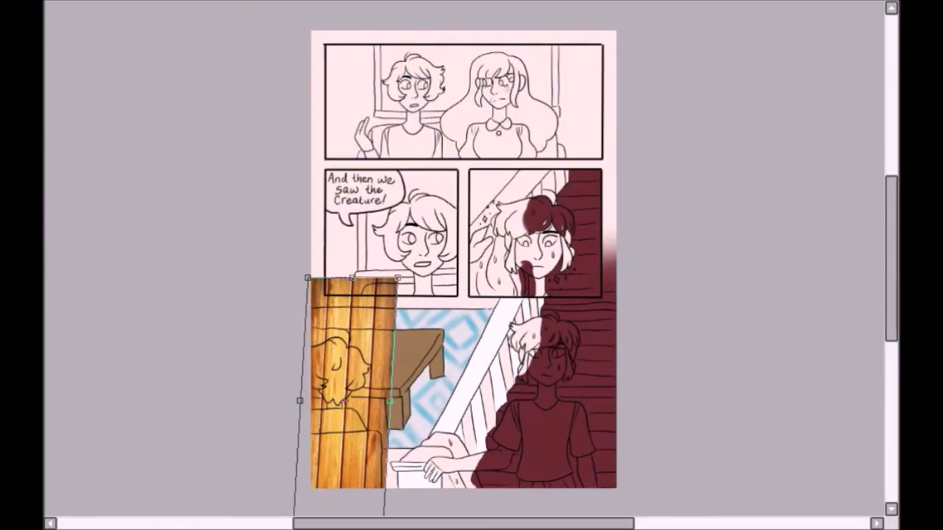
pyautogui.scroll(-3, 375, 238)
pyautogui.moveTo(335, 447); pyautogui.dragTo(312, 442)
pyautogui.press('Return')
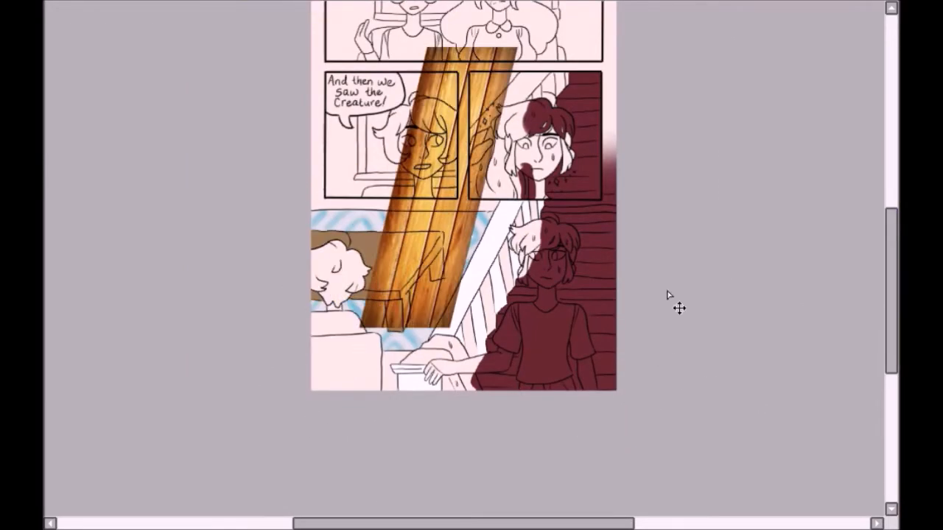
# Step: Copy the slanted wood texture and paste two more copies side by side across the bottom panel
pyautogui.moveTo(668, 296); pyautogui.dragTo(666, 286)
pyautogui.moveTo(531, 380)
pyautogui.mouseDown()
pyautogui.moveTo(502, 349)
pyautogui.moveTo(344, 4)
pyautogui.mouseUp()
pyautogui.hotkey('ctrl', 'c')
pyautogui.moveTo(442, 184); pyautogui.dragTo(328, 325)
pyautogui.hotkey('ctrl', 'v')
pyautogui.moveTo(504, 280); pyautogui.dragTo(482, 423)
pyautogui.hotkey('ctrl', 'v')
pyautogui.moveTo(548, 265); pyautogui.dragTo(610, 407)
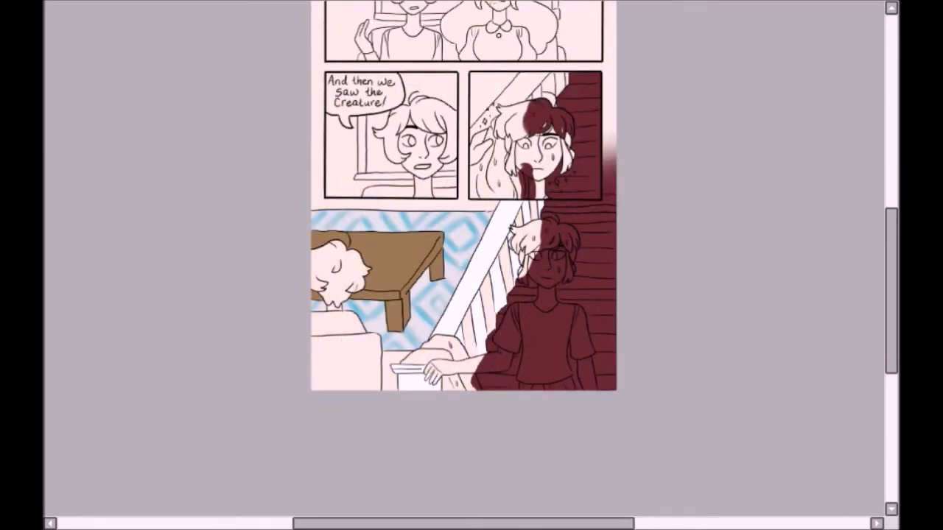
# Step: Paint the floor base brown beneath the wood texture, from the stair railing across the bottom panel
pyautogui.moveTo(486, 299); pyautogui.dragTo(437, 407)
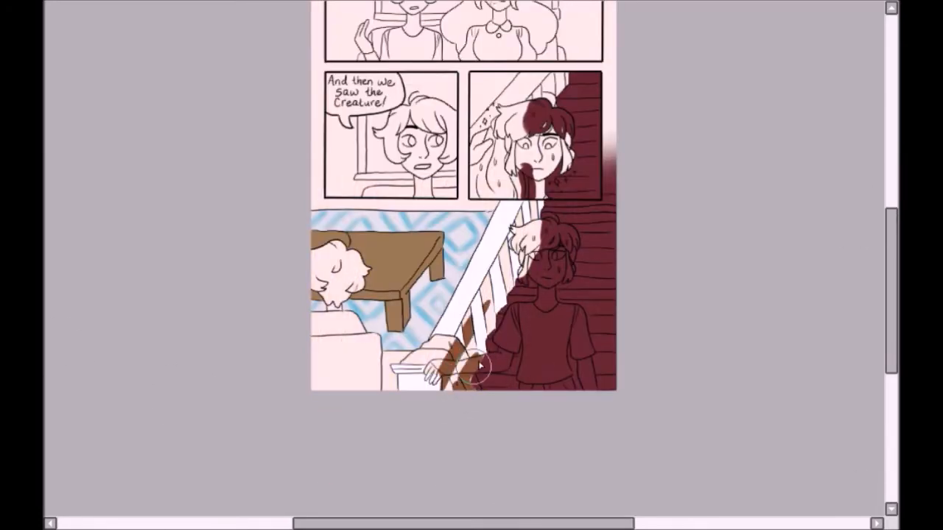
pyautogui.scroll(2, 462, 336)
pyautogui.scroll(1, 462, 337)
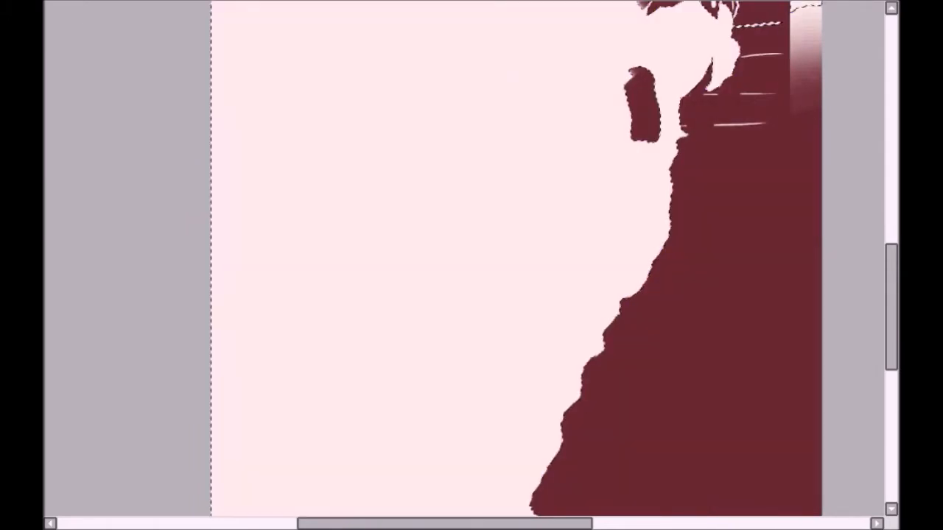
pyautogui.scroll(-1, 464, 258)
pyautogui.moveTo(564, 331)
pyautogui.mouseDown()
pyautogui.moveTo(604, 305)
pyautogui.moveTo(546, 198)
pyautogui.moveTo(435, 328)
pyautogui.moveTo(563, 168)
pyautogui.mouseUp()
pyautogui.scroll(1, 563, 168)
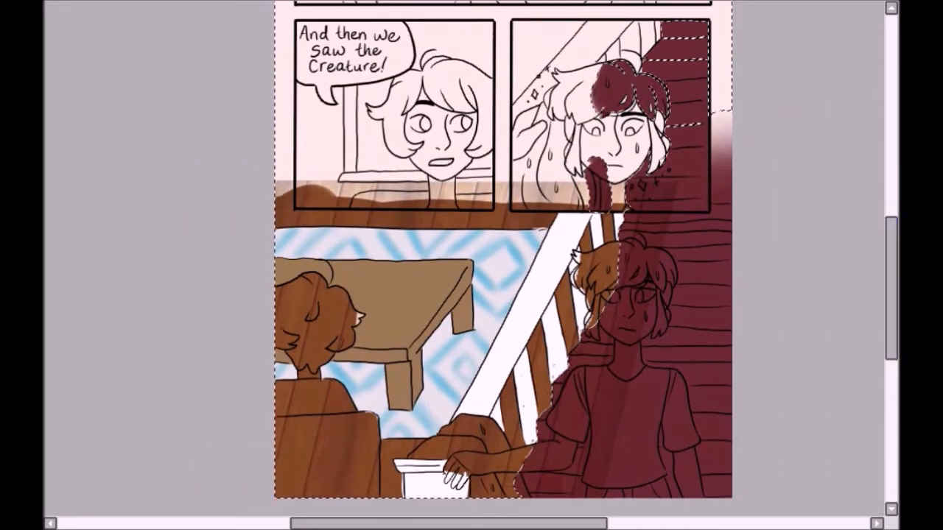
# Step: Soften the upper edge of the brown floor into the margin and shift the wood texture up
pyautogui.moveTo(284, 151)
pyautogui.mouseDown()
pyautogui.moveTo(286, 193)
pyautogui.moveTo(335, 197)
pyautogui.mouseUp()
pyautogui.hotkey('ctrl', 't')
pyautogui.moveTo(452, 182); pyautogui.dragTo(453, 151)
pyautogui.press('Return')
pyautogui.hotkey('ctrl', 'd')
pyautogui.hotkey('ctrl', '0')
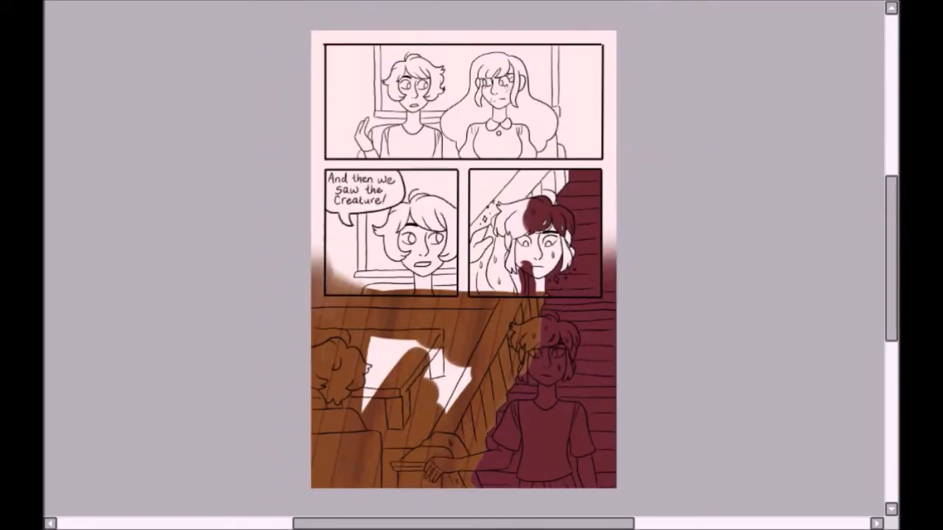
# Step: Enlarge and skew the wood plank texture over the bottom panel's floor with Transform
pyautogui.hotkey('ctrl', 't')
pyautogui.moveTo(891, 298); pyautogui.dragTo(891, 337)
pyautogui.moveTo(413, 437); pyautogui.dragTo(286, 529)
pyautogui.moveTo(891, 351); pyautogui.dragTo(891, 383)
pyautogui.moveTo(118, 510); pyautogui.dragTo(13, 492)
pyautogui.press('Return')
pyautogui.hotkey('ctrl', '0')
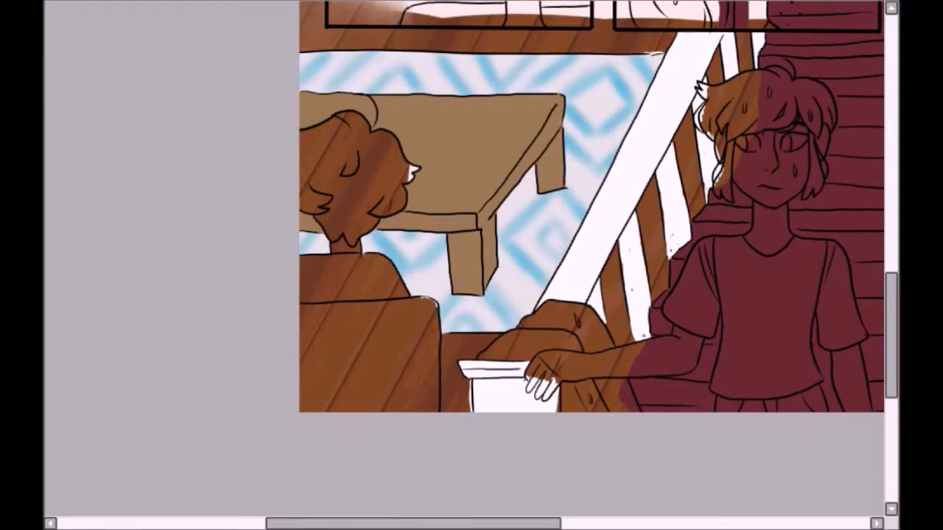
# Step: Paint the sofa's back and seat in the bottom panel light grey
pyautogui.moveTo(344, 339); pyautogui.dragTo(364, 376)
pyautogui.scroll(2, 338, 384)
pyautogui.moveTo(524, 202)
pyautogui.mouseDown()
pyautogui.moveTo(520, 250)
pyautogui.moveTo(546, 279)
pyautogui.mouseUp()
pyautogui.moveTo(552, 272); pyautogui.dragTo(528, 361)
pyautogui.hotkey('ctrl', 'z')
pyautogui.hotkey('ctrl', 'z')
pyautogui.moveTo(538, 192)
pyautogui.mouseDown()
pyautogui.moveTo(532, 204)
pyautogui.moveTo(553, 248)
pyautogui.moveTo(553, 376)
pyautogui.mouseUp()
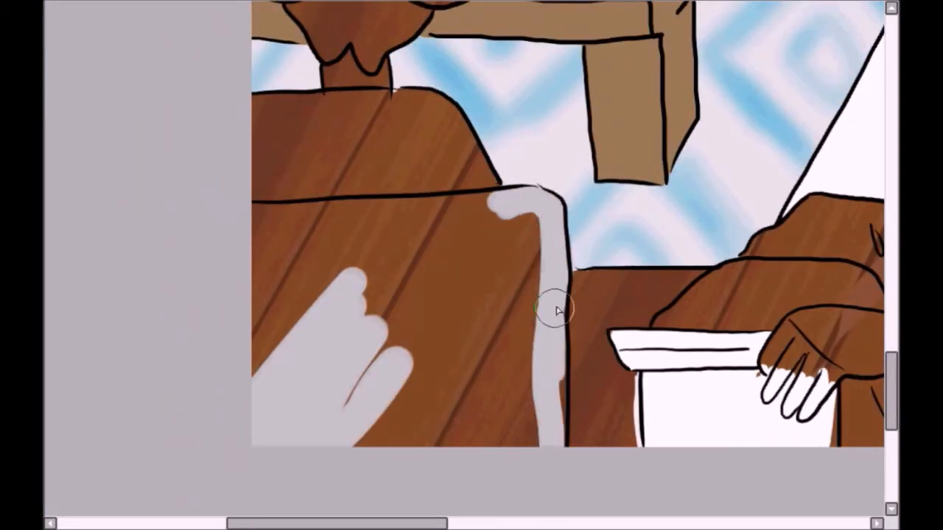
pyautogui.moveTo(258, 124); pyautogui.dragTo(321, 105)
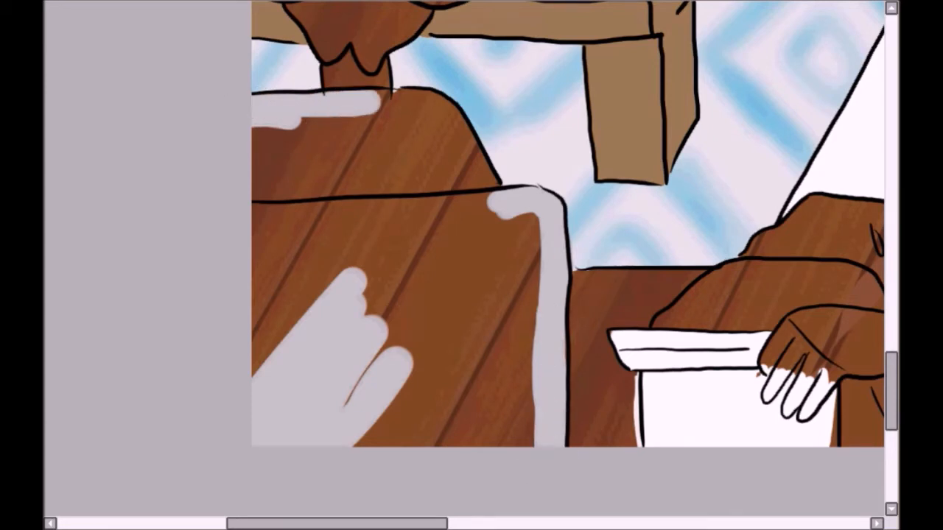
pyautogui.moveTo(385, 106)
pyautogui.mouseDown()
pyautogui.moveTo(400, 95)
pyautogui.moveTo(440, 110)
pyautogui.moveTo(471, 174)
pyautogui.mouseUp()
pyautogui.moveTo(455, 367)
pyautogui.mouseDown()
pyautogui.moveTo(445, 410)
pyautogui.moveTo(404, 210)
pyautogui.moveTo(336, 115)
pyautogui.moveTo(368, 115)
pyautogui.moveTo(285, 405)
pyautogui.moveTo(495, 298)
pyautogui.moveTo(503, 367)
pyautogui.mouseUp()
# Step: Touch up the brown floor between the sofa and the newel post so it meets the line art
pyautogui.moveTo(891, 394); pyautogui.dragTo(891, 403)
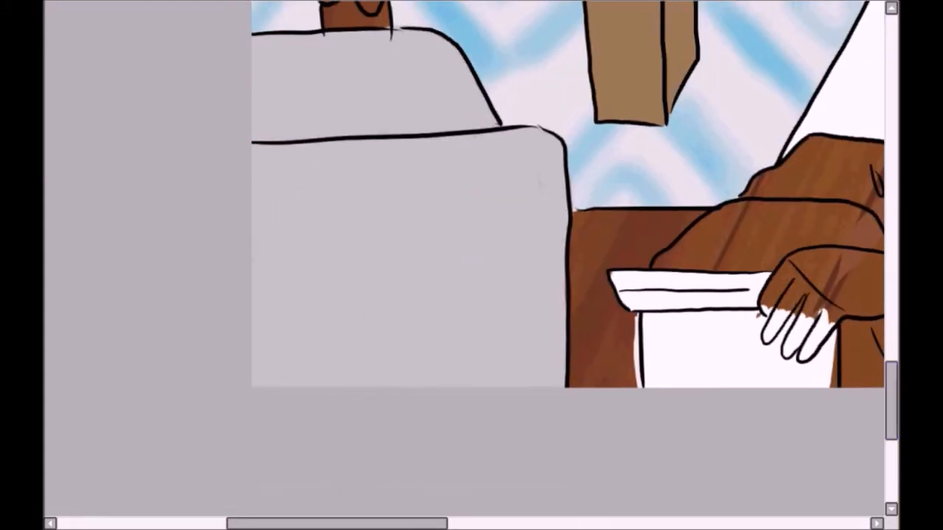
pyautogui.scroll(2, 869, 414)
pyautogui.moveTo(295, 524); pyautogui.dragTo(324, 523)
pyautogui.moveTo(891, 426); pyautogui.dragTo(892, 436)
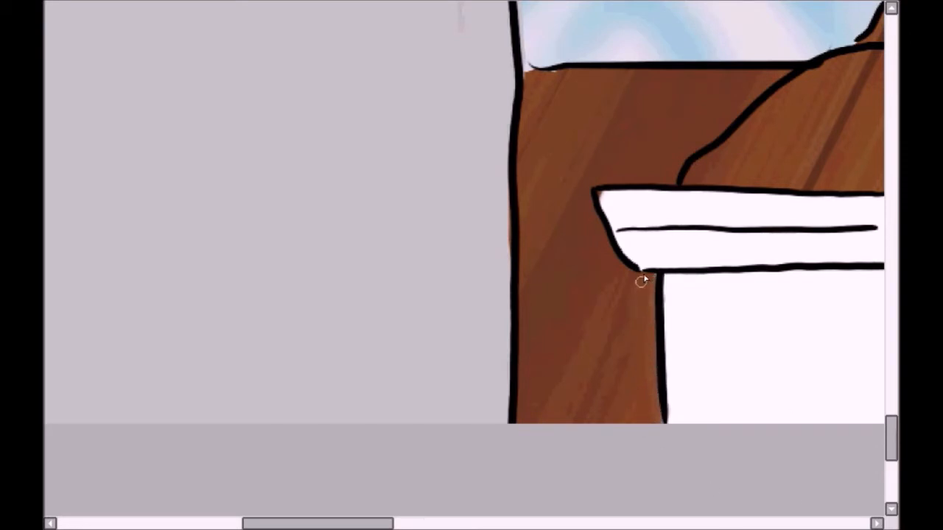
pyautogui.hotkey('ctrl', '0')
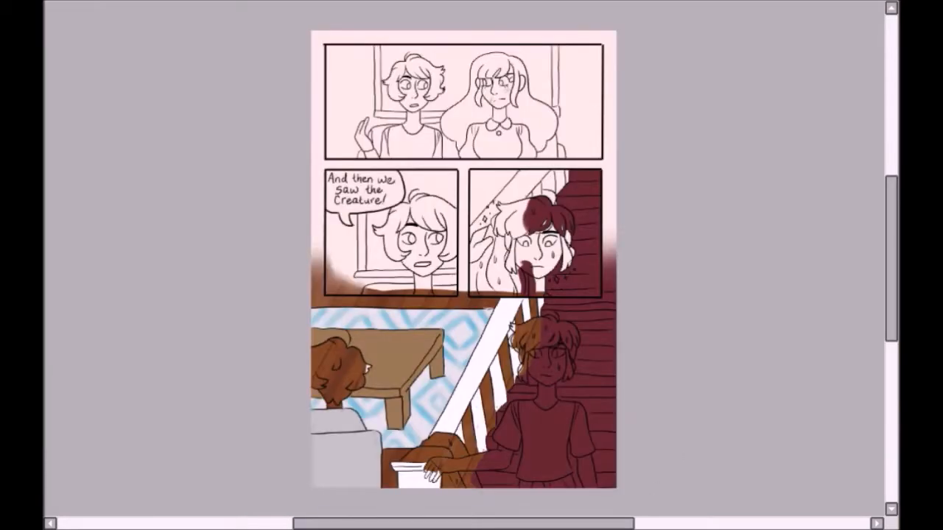
# Step: Paint the stair handrail and balusters behind the character in the third panel white
pyautogui.scroll(5, 530, 181)
pyautogui.moveTo(530, 180); pyautogui.dragTo(584, 127)
pyautogui.moveTo(411, 292)
pyautogui.mouseDown()
pyautogui.moveTo(543, 126)
pyautogui.moveTo(619, 109)
pyautogui.moveTo(528, 196)
pyautogui.moveTo(568, 123)
pyautogui.moveTo(591, 125)
pyautogui.moveTo(600, 169)
pyautogui.mouseUp()
pyautogui.hotkey('ctrl', '+')
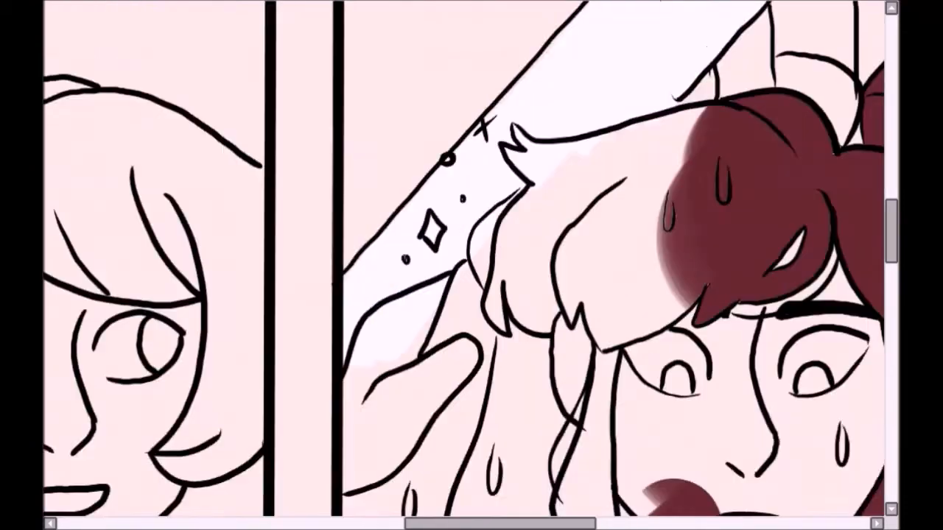
pyautogui.scroll(3, 552, 185)
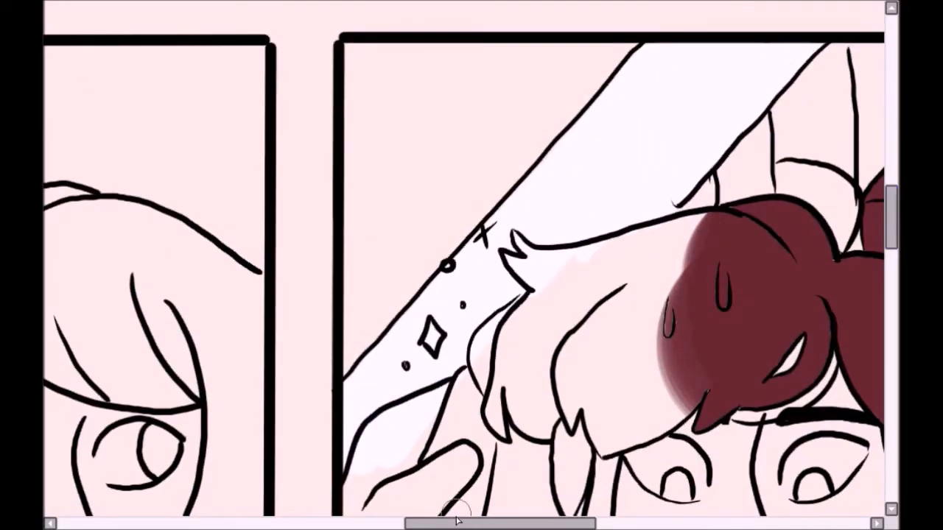
pyautogui.moveTo(457, 521); pyautogui.dragTo(506, 521)
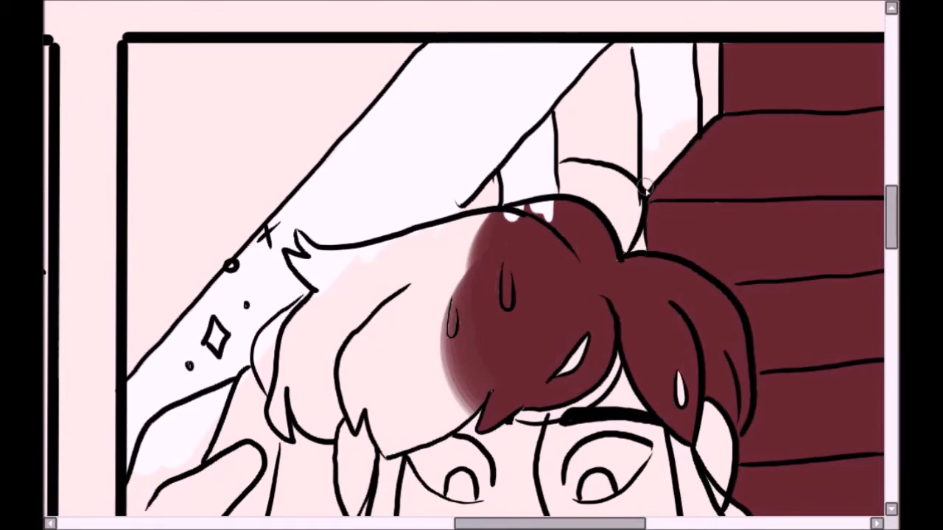
pyautogui.moveTo(645, 188); pyautogui.dragTo(673, 138)
# Step: Paint the window frame and sill behind the character in the second panel white
pyautogui.hotkey('ctrl', '-')
pyautogui.hotkey('ctrl', '+')
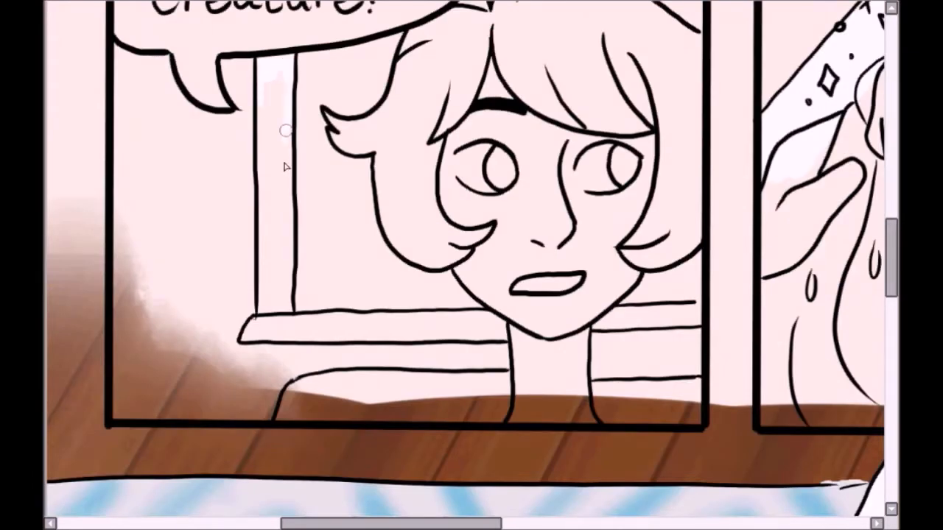
pyautogui.click(279, 84)
pyautogui.click(699, 303)
pyautogui.press('b')
pyautogui.moveTo(273, 81); pyautogui.dragTo(662, 317)
pyautogui.hotkey('ctrl', 'd')
# Step: Select the window glass in the second panel, leaving the character's hair and the speech bubble out of the selection
pyautogui.moveTo(891, 254); pyautogui.dragTo(891, 238)
pyautogui.click(684, 387)
pyautogui.click(339, 332)
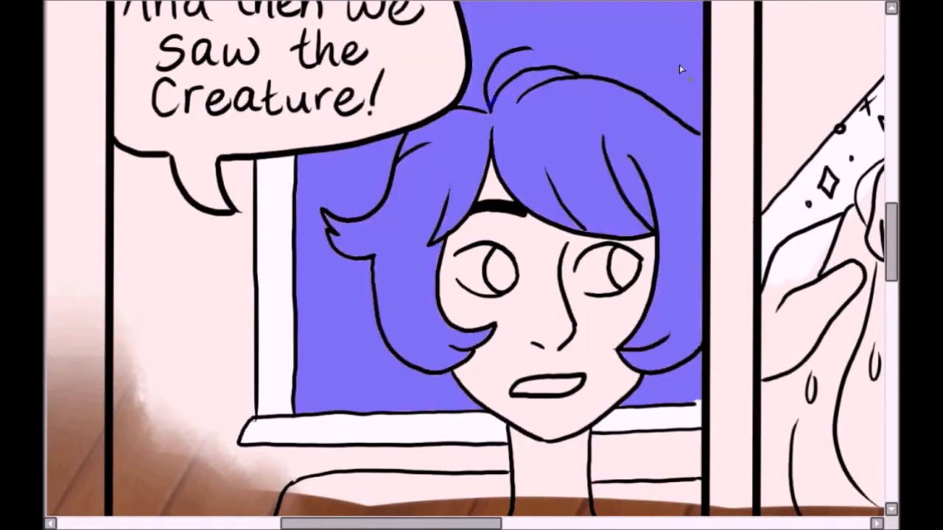
pyautogui.click(640, 59)
# Step: Add the top panel's window glass around both characters to the selection, excluding the wall and the window frame
pyautogui.hotkey('ctrl', '-')
pyautogui.moveTo(891, 245); pyautogui.dragTo(891, 174)
pyautogui.click(626, 95)
pyautogui.click(414, 195)
pyautogui.moveTo(442, 524); pyautogui.dragTo(526, 523)
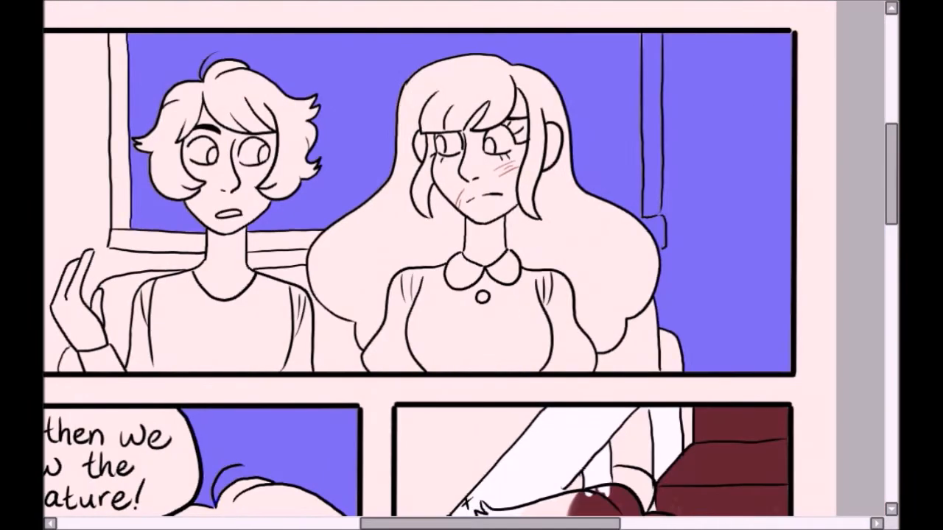
pyautogui.hotkey('ctrl', 'z')
pyautogui.hotkey('ctrl', 'z')
pyautogui.click(354, 103)
# Step: Fill the selected window glass in the top and second panels with dark navy blue
pyautogui.hotkey('ctrl', '0')
pyautogui.press('b')
pyautogui.moveTo(390, 81)
pyautogui.mouseDown()
pyautogui.moveTo(439, 37)
pyautogui.moveTo(429, 164)
pyautogui.mouseUp()
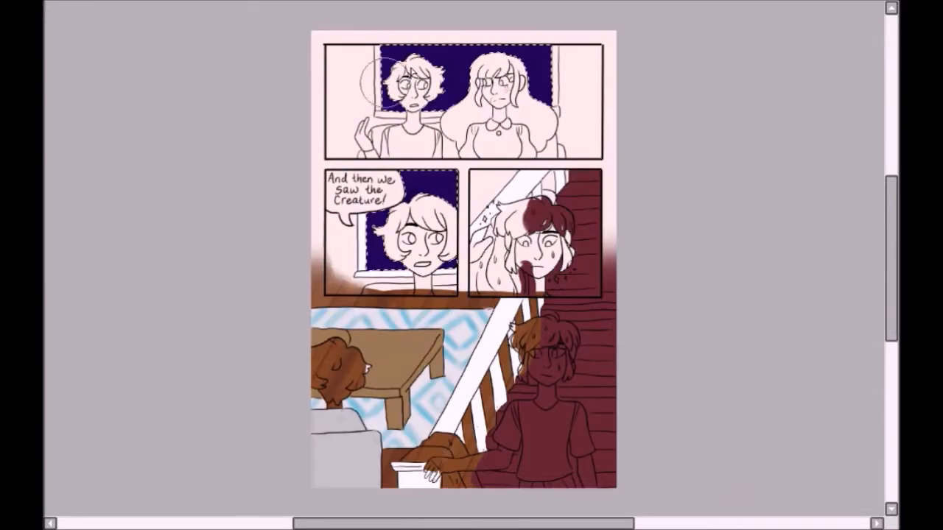
# Step: Shade the night sky in both windows with mottled purple, add pale diagonal glass reflections, and clear the selection
pyautogui.hotkey('ctrl', '+')
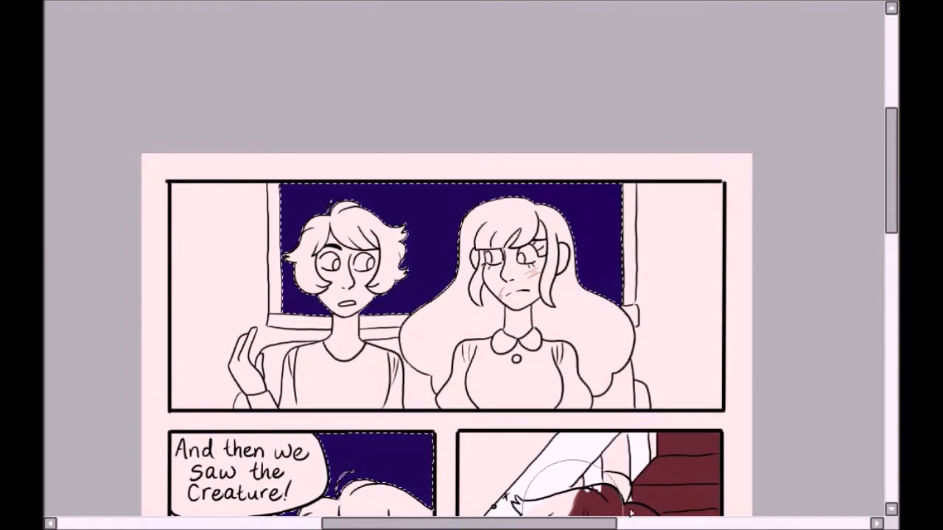
pyautogui.moveTo(442, 209)
pyautogui.mouseDown()
pyautogui.moveTo(584, 229)
pyautogui.moveTo(302, 284)
pyautogui.mouseUp()
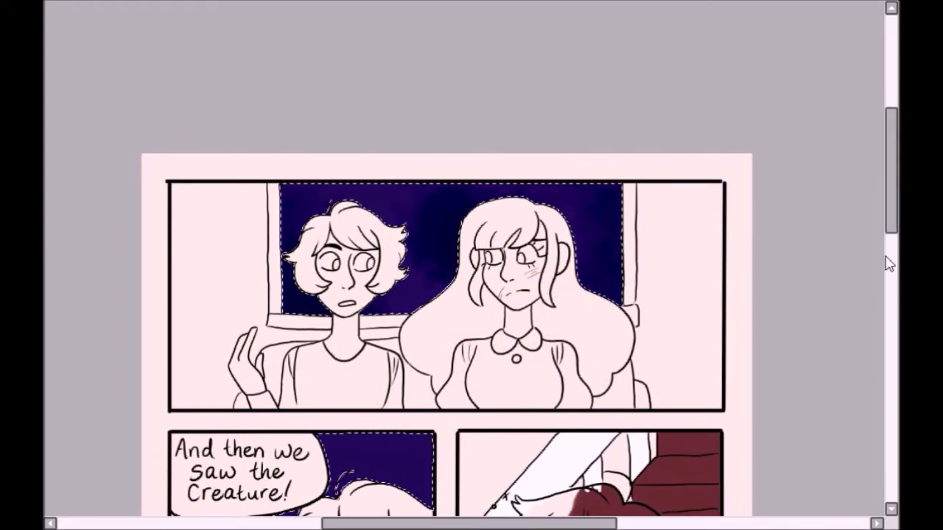
pyautogui.scroll(-3, 814, 273)
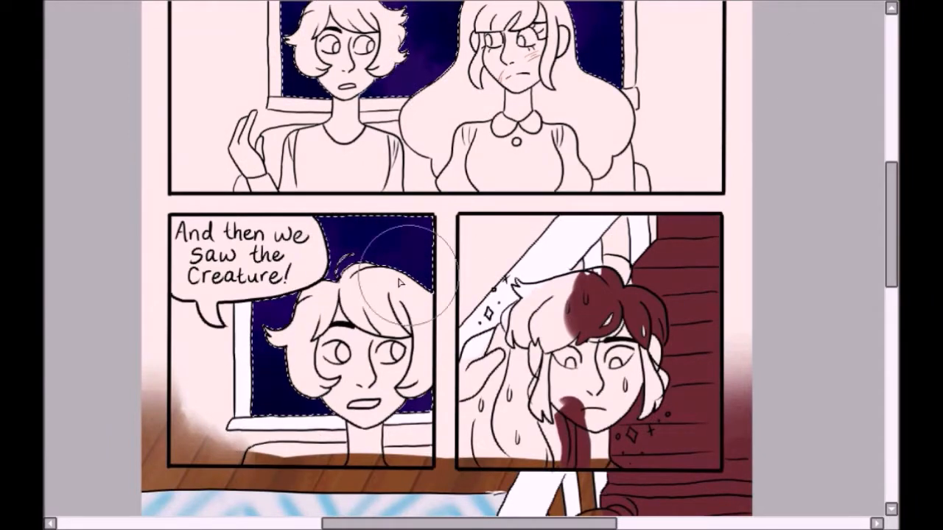
pyautogui.scroll(3, 824, 283)
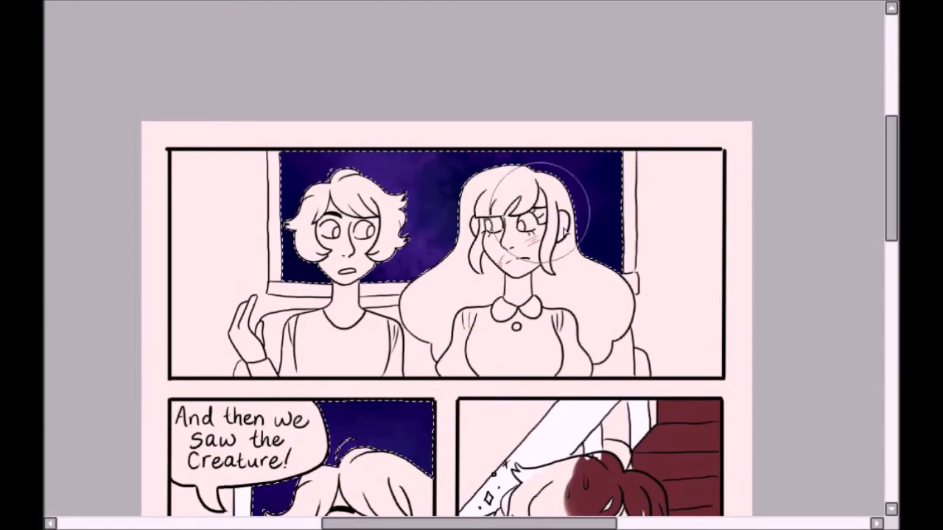
pyautogui.scroll(-3, 446, 265)
pyautogui.scroll(2, 447, 265)
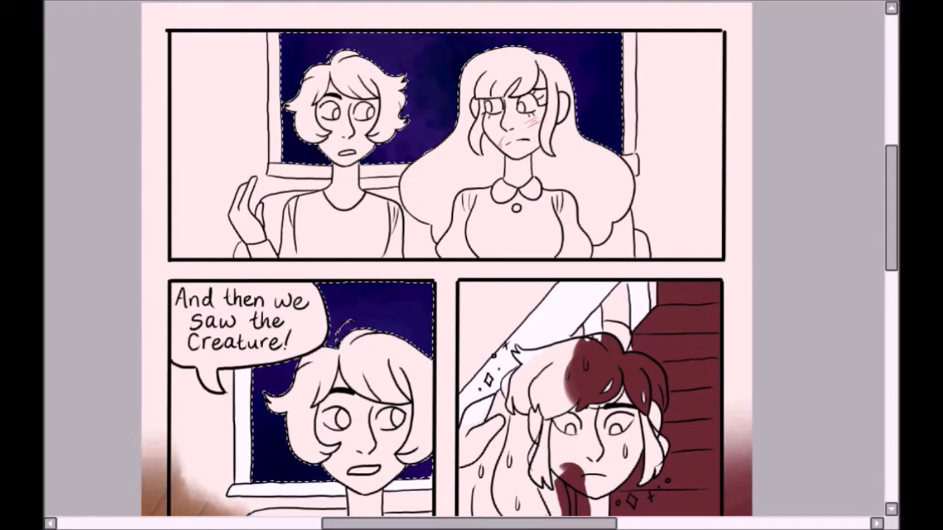
pyautogui.press('Home')
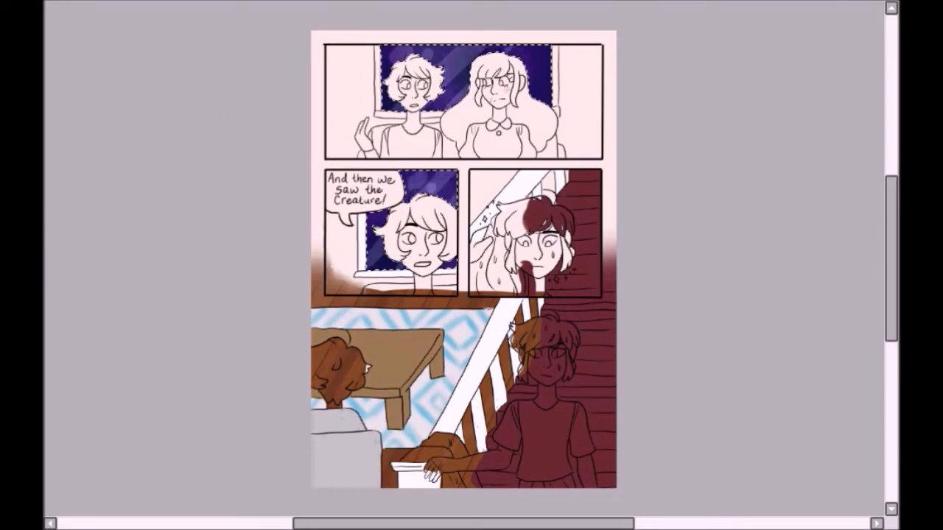
pyautogui.hotkey('ctrl', 'd')
# Step: Erase the brown floor colour that spills into the second panel and its margin
pyautogui.scroll(4, 438, 114)
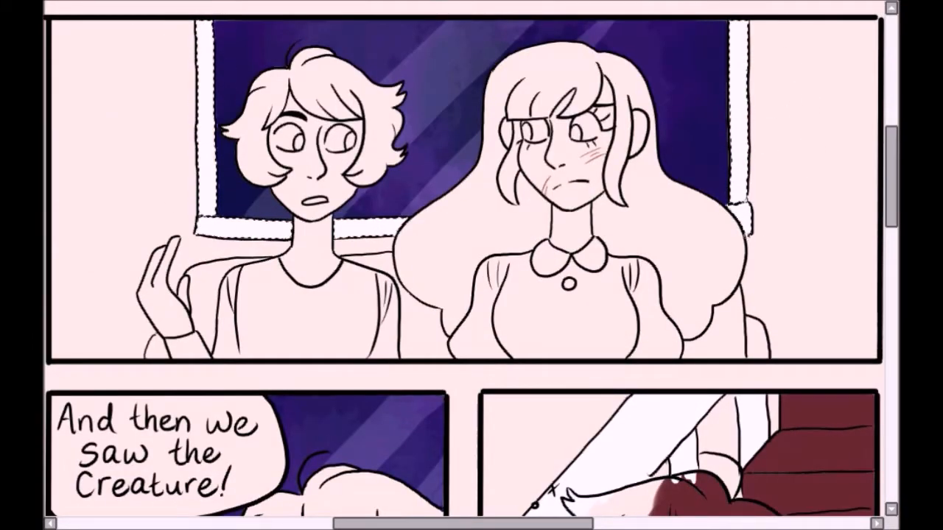
pyautogui.moveTo(427, 434); pyautogui.dragTo(506, 92)
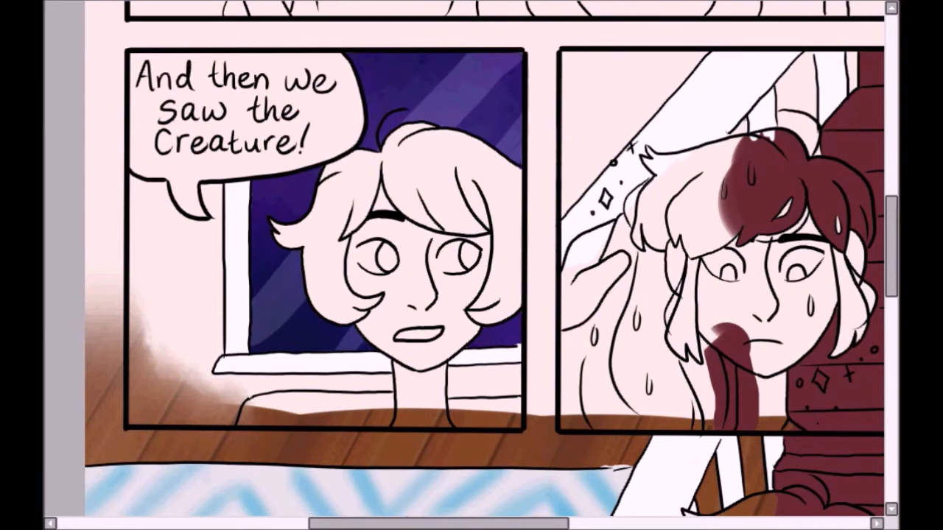
pyautogui.moveTo(145, 286)
pyautogui.mouseDown()
pyautogui.moveTo(144, 412)
pyautogui.moveTo(461, 420)
pyautogui.mouseUp()
pyautogui.moveTo(148, 376); pyautogui.dragTo(188, 378)
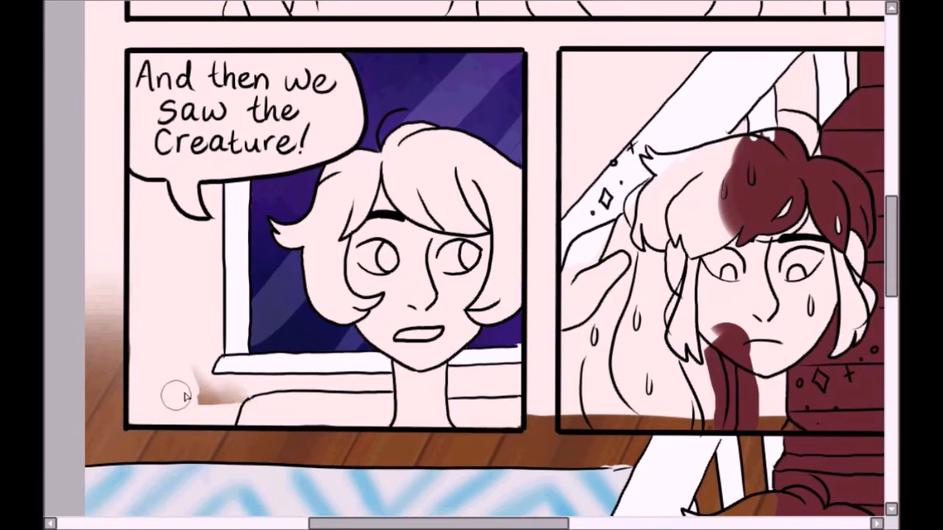
pyautogui.moveTo(104, 295)
pyautogui.mouseDown()
pyautogui.moveTo(76, 336)
pyautogui.moveTo(69, 331)
pyautogui.moveTo(93, 322)
pyautogui.mouseUp()
# Step: Paint the sofa back on both sides of the character's neck in the second panel light grey
pyautogui.press('pagedown')
pyautogui.press('pagedown')
pyautogui.moveTo(893, 271); pyautogui.dragTo(895, 309)
pyautogui.scroll(3, 383, 137)
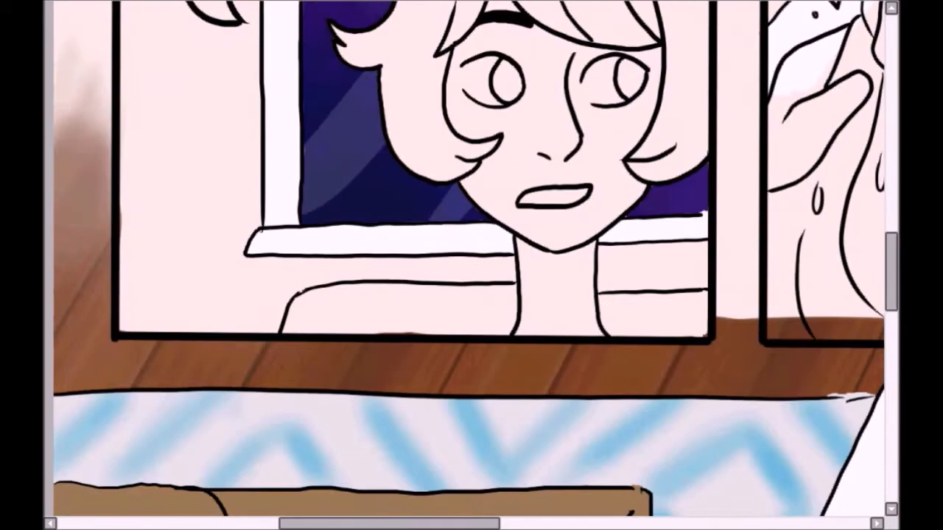
pyautogui.moveTo(604, 302)
pyautogui.mouseDown()
pyautogui.moveTo(700, 296)
pyautogui.moveTo(664, 305)
pyautogui.mouseUp()
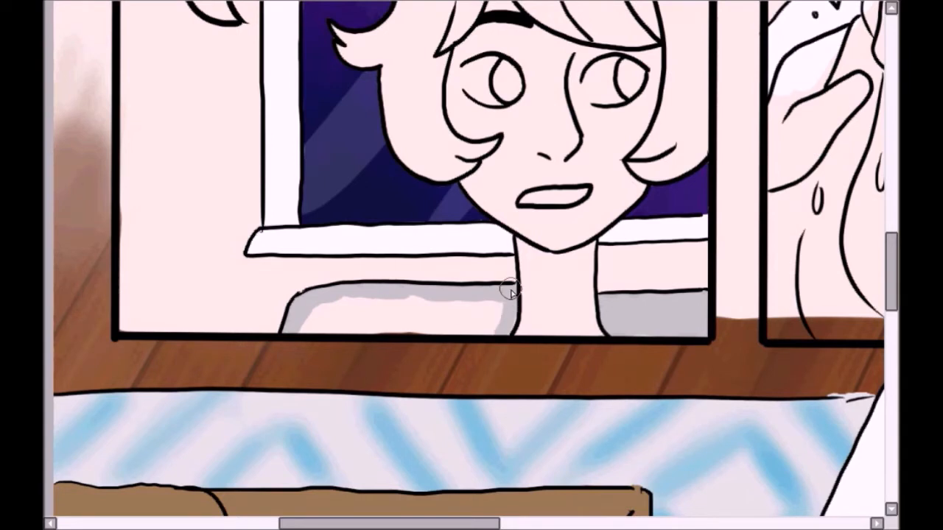
pyautogui.hotkey('ctrl', 'z')
pyautogui.moveTo(394, 292); pyautogui.dragTo(507, 296)
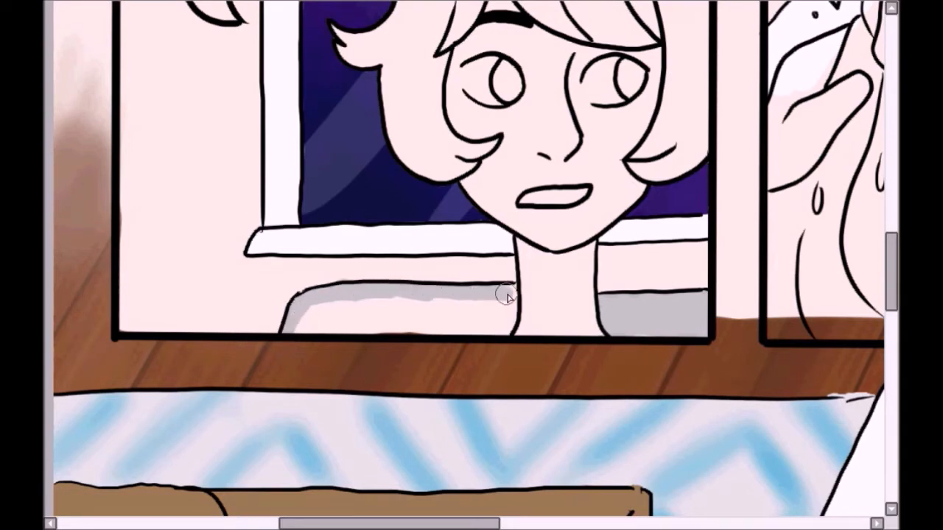
pyautogui.moveTo(335, 325)
pyautogui.mouseDown()
pyautogui.moveTo(466, 329)
pyautogui.moveTo(329, 310)
pyautogui.mouseUp()
# Step: Paint the sofa back and armrests behind the two characters in the top panel light grey
pyautogui.moveTo(891, 271); pyautogui.dragTo(891, 173)
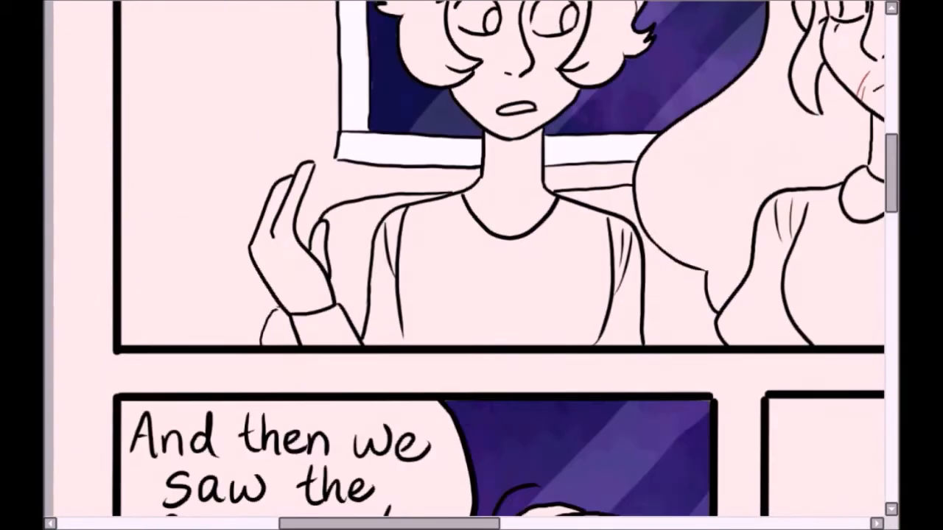
pyautogui.click(674, 309)
pyautogui.click(350, 251)
pyautogui.click(279, 330)
pyautogui.hotkey('ctrl', 'z')
pyautogui.moveTo(273, 313); pyautogui.dragTo(283, 310)
pyautogui.moveTo(388, 524)
pyautogui.mouseDown()
pyautogui.moveTo(562, 523)
pyautogui.moveTo(454, 524)
pyautogui.mouseUp()
pyautogui.press('pagedown')
pyautogui.press('pagedown')
pyautogui.press('pagedown')
pyautogui.moveTo(376, 287)
pyautogui.mouseDown()
pyautogui.moveTo(452, 246)
pyautogui.moveTo(615, 296)
pyautogui.mouseUp()
pyautogui.moveTo(891, 178); pyautogui.dragTo(891, 192)
pyautogui.scroll(-5, 875, 337)
pyautogui.scroll(4, 876, 337)
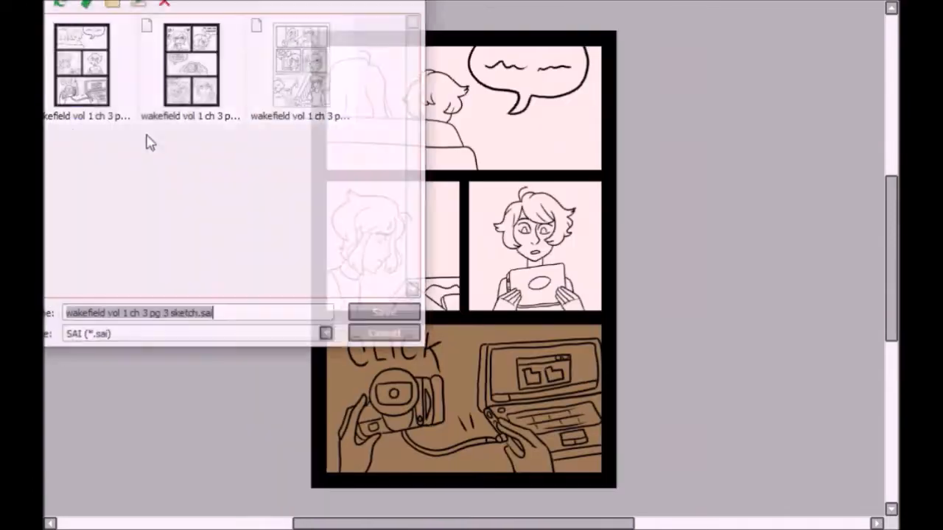
# Step: Look through the saved comic pages and character outfit images in the file browser
pyautogui.click(412, 311)
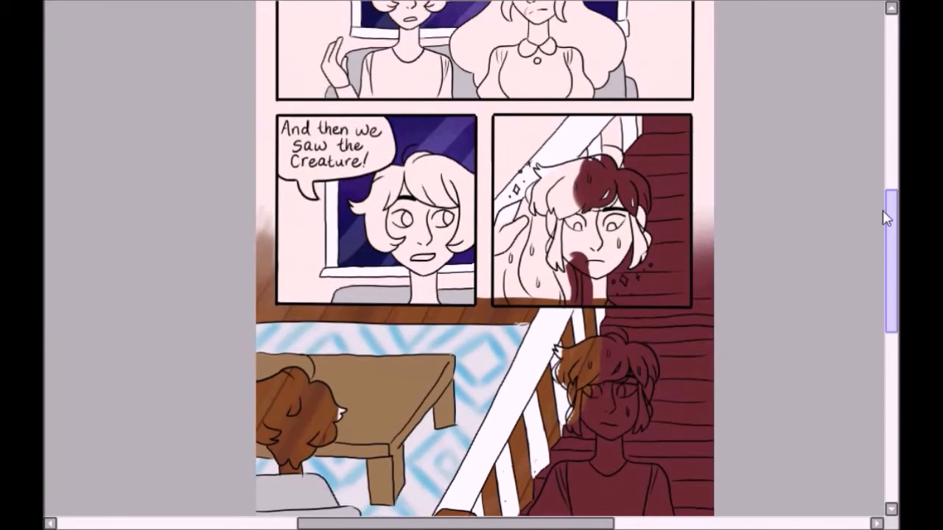
pyautogui.hotkey('ctrl', 'o')
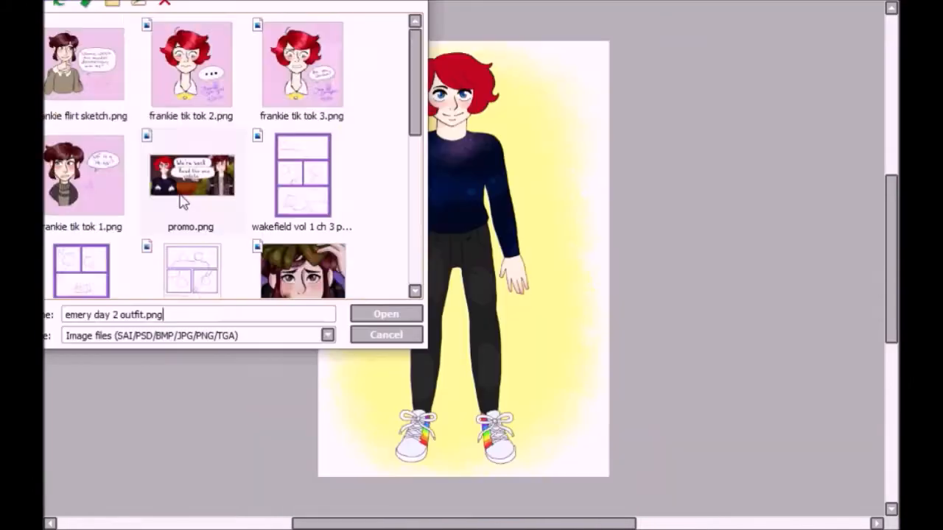
pyautogui.press('Return')
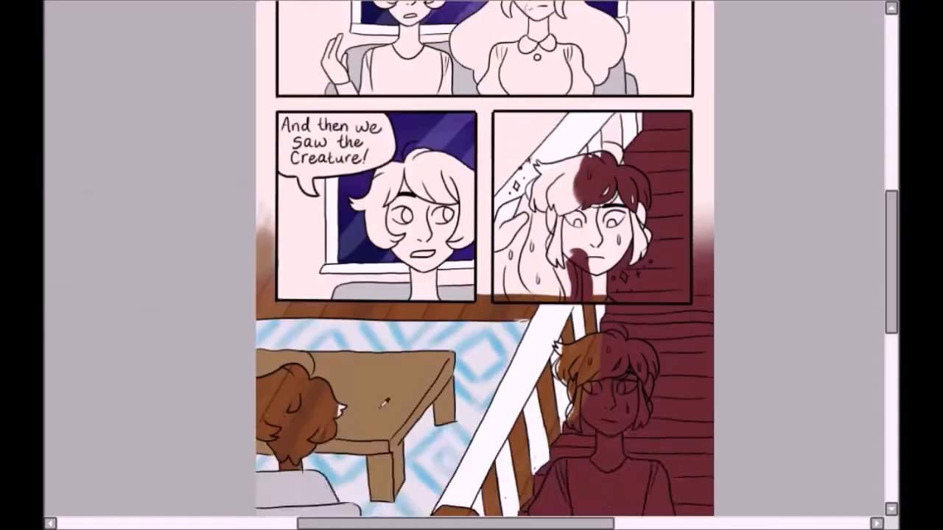
# Step: Select the long-haired character in the top panel, fill the figure with a warm tan-brown base, and deselect
pyautogui.scroll(3, 485, 294)
pyautogui.click(508, 153)
pyautogui.click(536, 232)
pyautogui.scroll(3, 489, 125)
pyautogui.moveTo(520, 140)
pyautogui.mouseDown()
pyautogui.moveTo(538, 144)
pyautogui.moveTo(646, 267)
pyautogui.moveTo(596, 164)
pyautogui.moveTo(634, 144)
pyautogui.mouseUp()
pyautogui.press('b')
pyautogui.moveTo(648, 81)
pyautogui.mouseDown()
pyautogui.moveTo(440, 246)
pyautogui.moveTo(770, 324)
pyautogui.mouseUp()
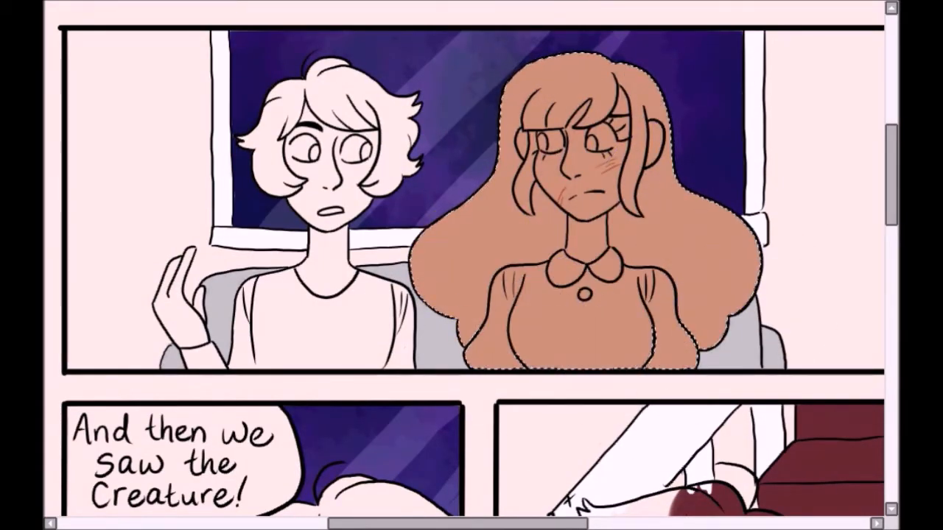
pyautogui.hotkey('ctrl', 'd')
# Step: Select the short-haired character's hair, face, neck, shirt and raised hand in the top panel
pyautogui.press('w')
pyautogui.click(294, 107)
pyautogui.click(327, 176)
pyautogui.click(325, 249)
pyautogui.click(317, 316)
pyautogui.click(204, 358)
pyautogui.click(179, 309)
pyautogui.click(204, 288)
pyautogui.hotkey('ctrl', 'z')
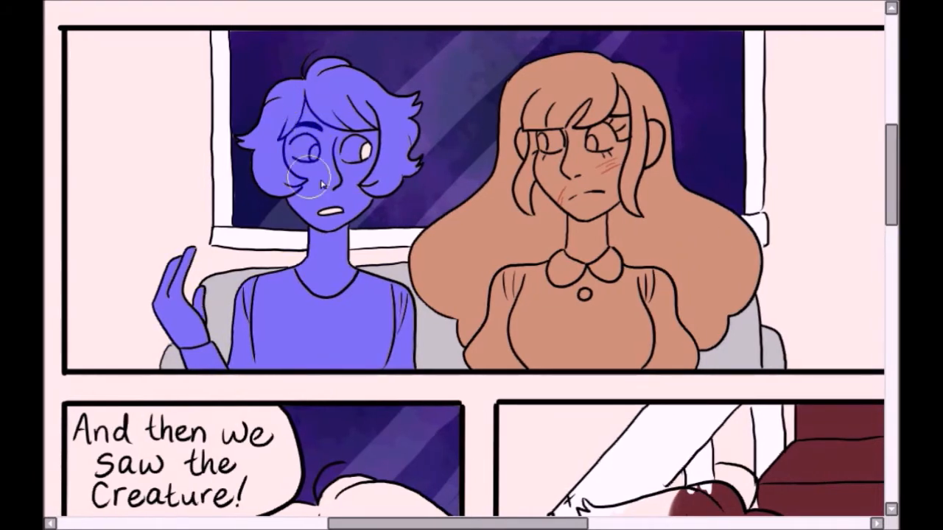
# Step: Add the short-haired character's hair, face, neck and eyes in the second panel to the selection
pyautogui.moveTo(891, 173); pyautogui.dragTo(891, 254)
pyautogui.moveTo(456, 524); pyautogui.dragTo(441, 523)
pyautogui.click(398, 132)
pyautogui.click(404, 243)
pyautogui.click(409, 335)
pyautogui.moveTo(374, 212); pyautogui.dragTo(380, 221)
pyautogui.moveTo(446, 212); pyautogui.dragTo(458, 226)
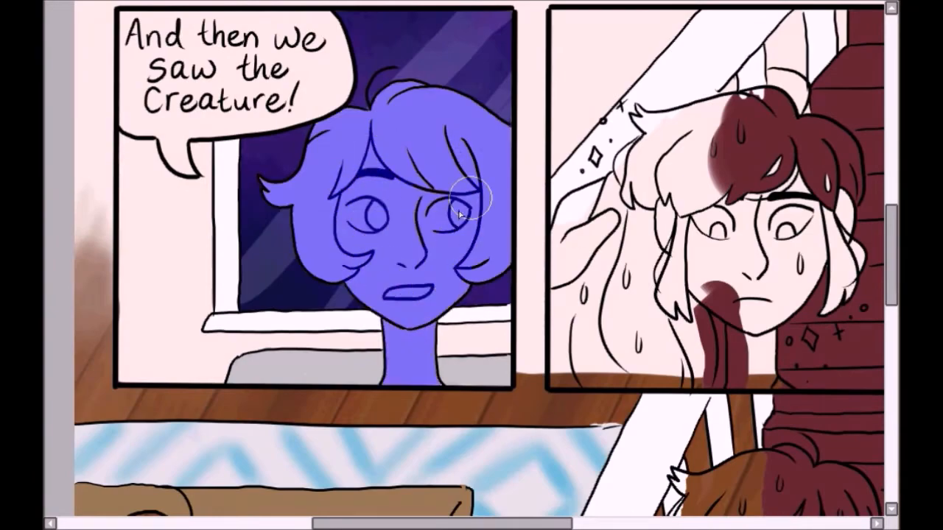
# Step: Fill the selected short-haired character with a pale cream base colour
pyautogui.moveTo(891, 238); pyautogui.dragTo(891, 302)
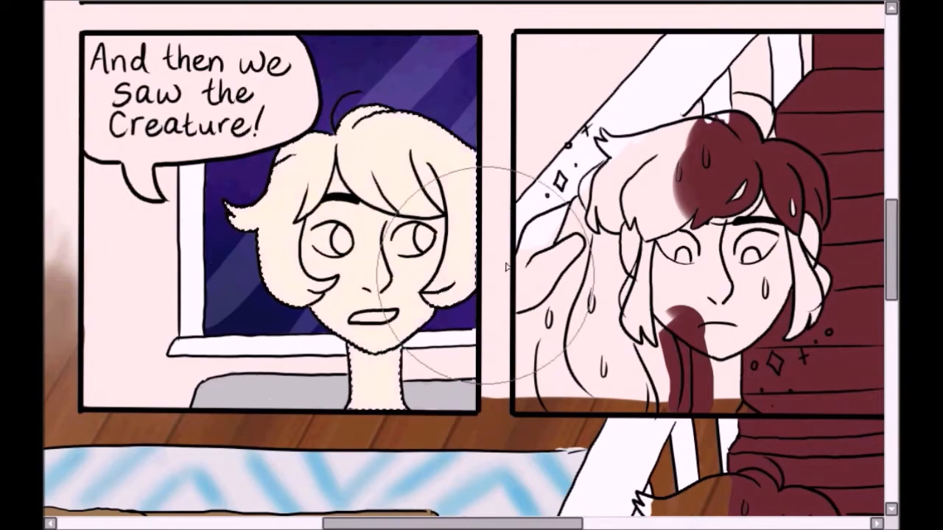
pyautogui.moveTo(891, 250); pyautogui.dragTo(891, 171)
pyautogui.moveTo(354, 193); pyautogui.dragTo(236, 339)
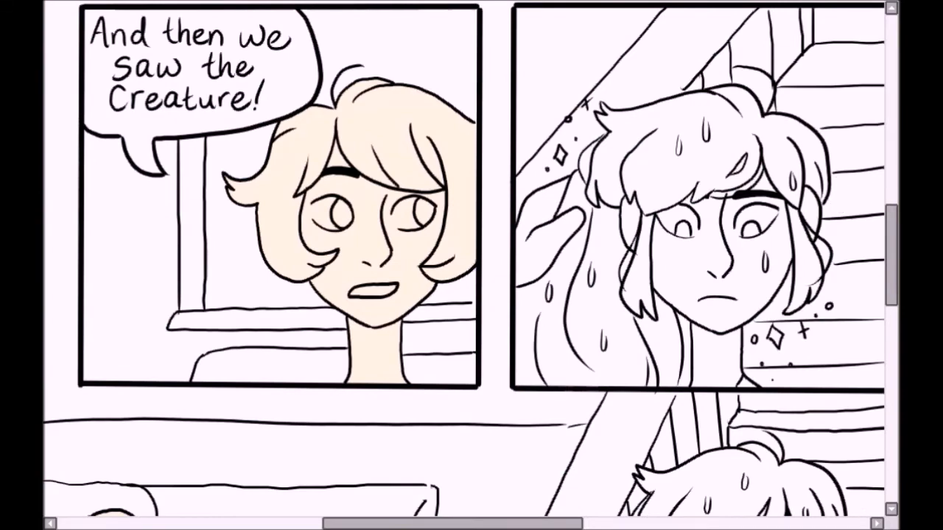
# Step: Close the gaps in the outline and select the hair and face of the character in the third panel
pyautogui.scroll(3, 820, 201)
pyautogui.moveTo(792, 230); pyautogui.dragTo(804, 252)
pyautogui.moveTo(317, 164); pyautogui.dragTo(364, 142)
pyautogui.click(515, 132)
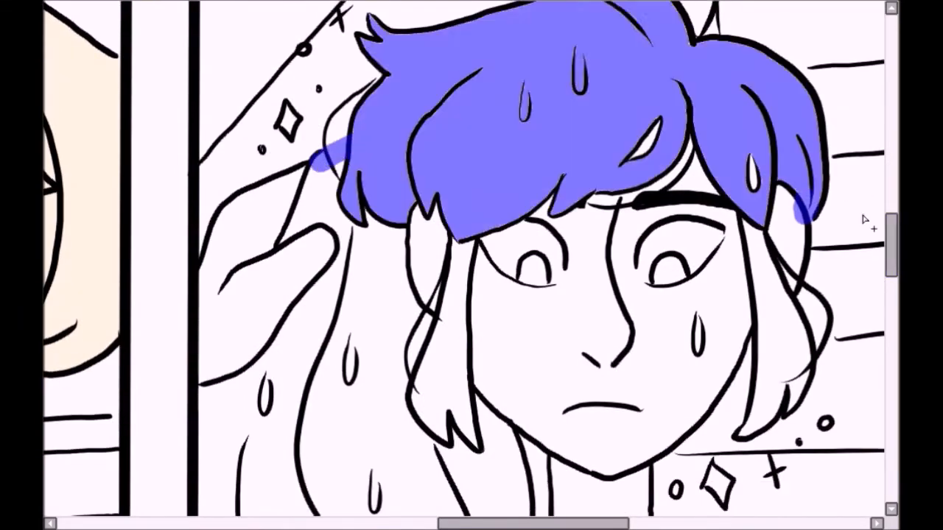
pyautogui.click(781, 294)
pyautogui.click(789, 171)
pyautogui.click(697, 118)
pyautogui.click(678, 115)
pyautogui.click(582, 214)
pyautogui.click(457, 250)
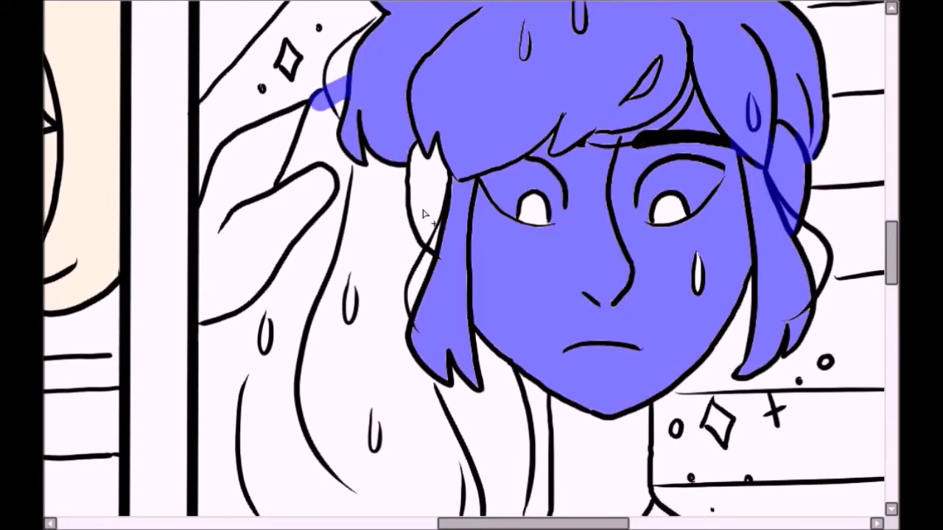
# Step: Add the ear, raised hand, dripping shapes beside the face, and neck in the third panel to the selection
pyautogui.click(428, 212)
pyautogui.click(370, 210)
pyautogui.click(415, 276)
pyautogui.click(287, 214)
pyautogui.scroll(-3, 623, 263)
pyautogui.click(623, 263)
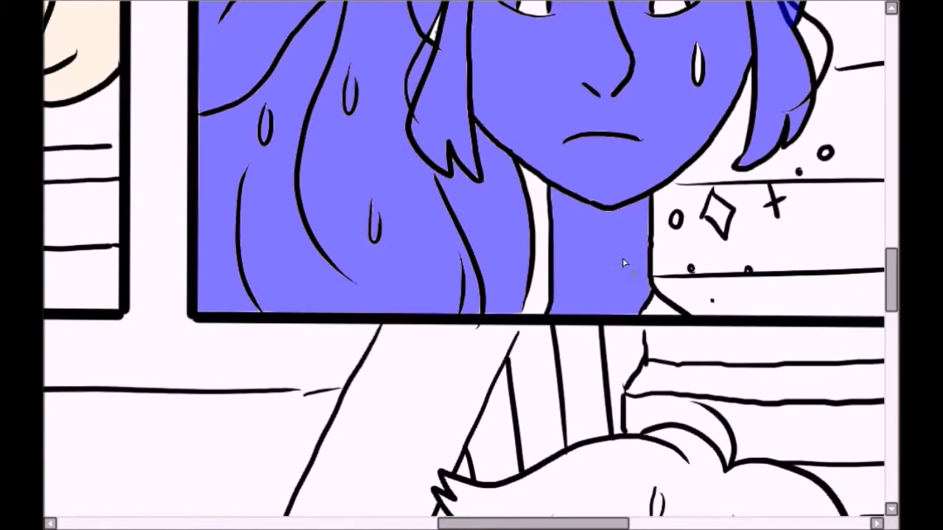
# Step: Brush the selection over the remaining line art, water drops, eyes and gaps inside the third panel's figure
pyautogui.moveTo(475, 313); pyautogui.dragTo(436, 177)
pyautogui.moveTo(373, 198); pyautogui.dragTo(375, 233)
pyautogui.moveTo(334, 51); pyautogui.dragTo(343, 273)
pyautogui.moveTo(251, 311); pyautogui.dragTo(245, 172)
pyautogui.moveTo(203, 312); pyautogui.dragTo(205, 118)
pyautogui.moveTo(349, 73); pyautogui.dragTo(351, 107)
pyautogui.scroll(3, 697, 80)
pyautogui.moveTo(697, 50)
pyautogui.mouseDown()
pyautogui.moveTo(698, 80)
pyautogui.moveTo(403, 136)
pyautogui.moveTo(358, 116)
pyautogui.moveTo(576, 287)
pyautogui.moveTo(451, 309)
pyautogui.mouseUp()
pyautogui.moveTo(891, 272); pyautogui.dragTo(896, 254)
pyautogui.moveTo(679, 148); pyautogui.dragTo(503, 142)
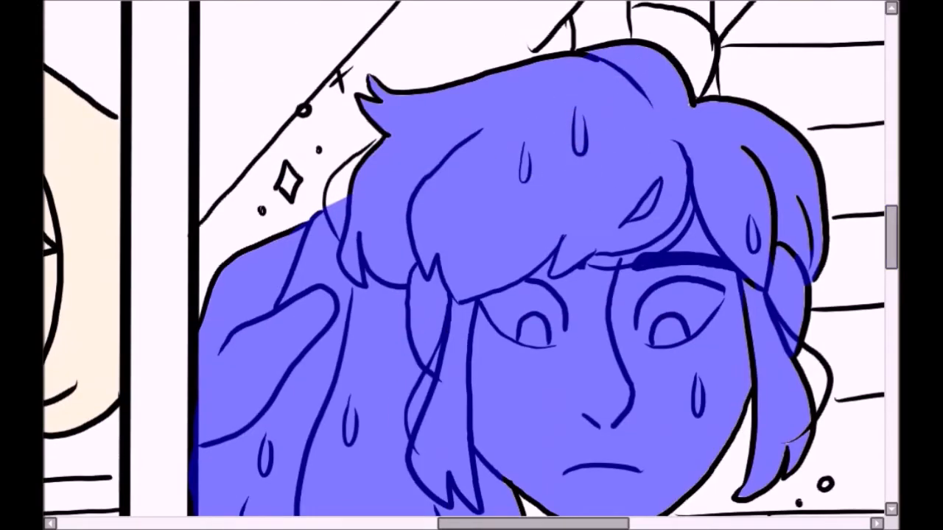
# Step: Select the standing character on the stairs in the fourth panel, including the hair, face, T-shirt, arms and trousers
pyautogui.moveTo(892, 237); pyautogui.dragTo(892, 339)
pyautogui.scroll(-4, 617, 258)
pyautogui.click(589, 77)
pyautogui.click(615, 173)
pyautogui.click(612, 295)
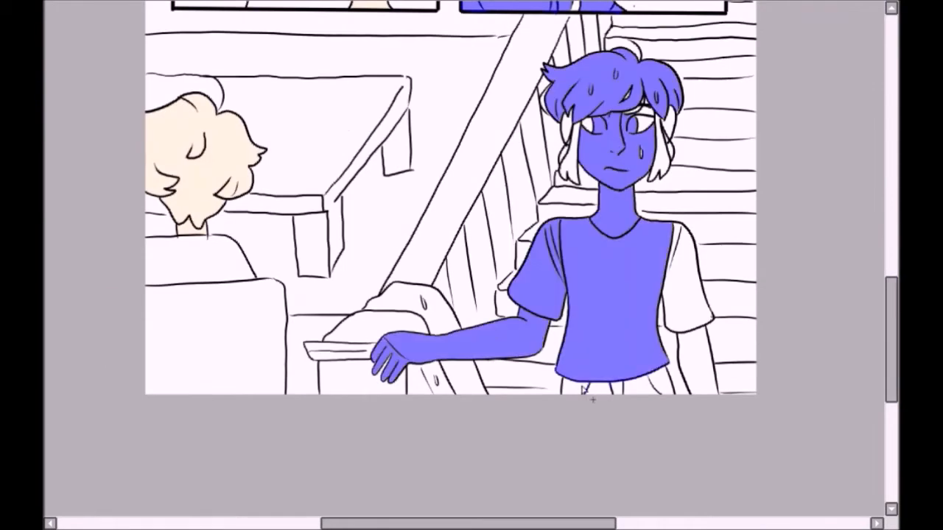
pyautogui.click(689, 357)
pyautogui.click(661, 153)
# Step: Brush the selection over the standing character's remaining line art, eyes and water drops, and fill the selected figures with a pale peach base
pyautogui.scroll(3, 456, 204)
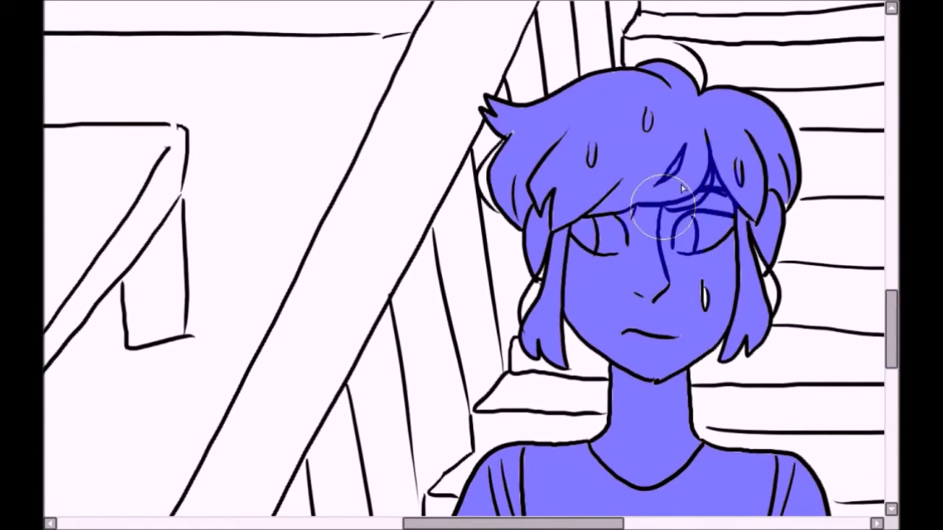
pyautogui.scroll(-2, 622, 206)
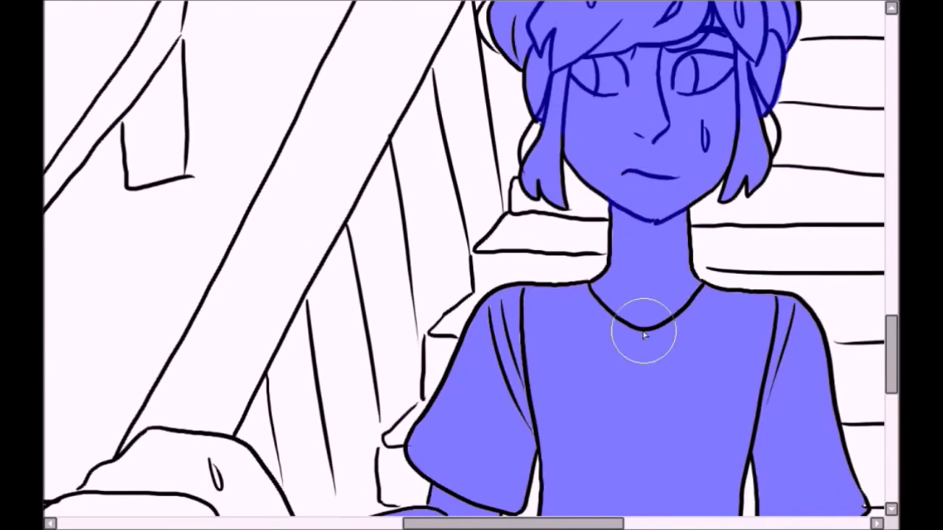
pyautogui.scroll(-2, 707, 236)
pyautogui.scroll(-2, 859, 385)
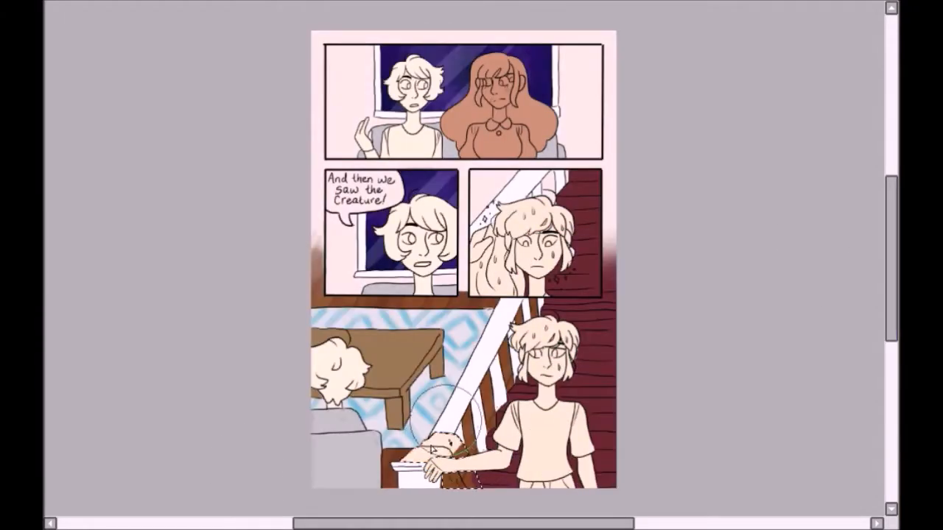
# Step: Paint soft orange-red blush with hatching on the long-haired character's cheeks, and tint the nose and ear in the first panel
pyautogui.scroll(5, 486, 67)
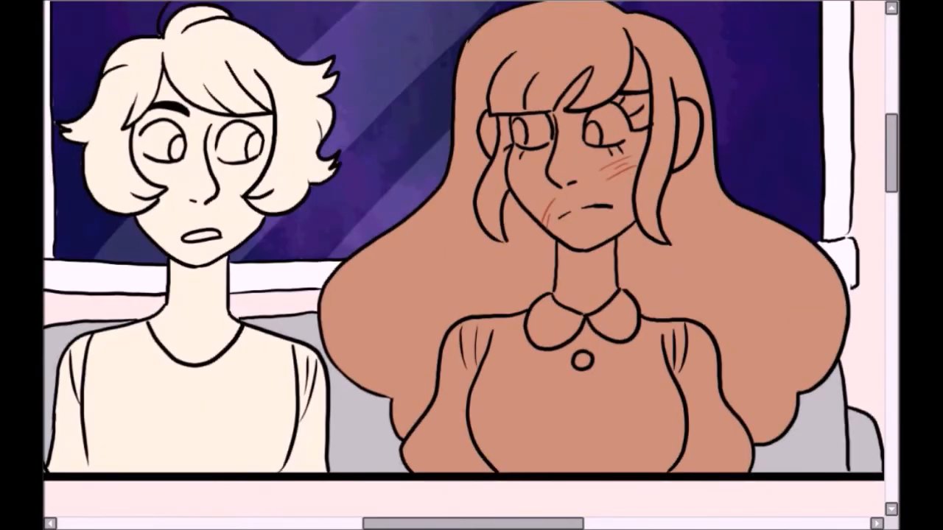
pyautogui.moveTo(621, 155); pyautogui.dragTo(598, 159)
pyautogui.moveTo(527, 158); pyautogui.dragTo(520, 164)
pyautogui.moveTo(698, 117); pyautogui.dragTo(692, 127)
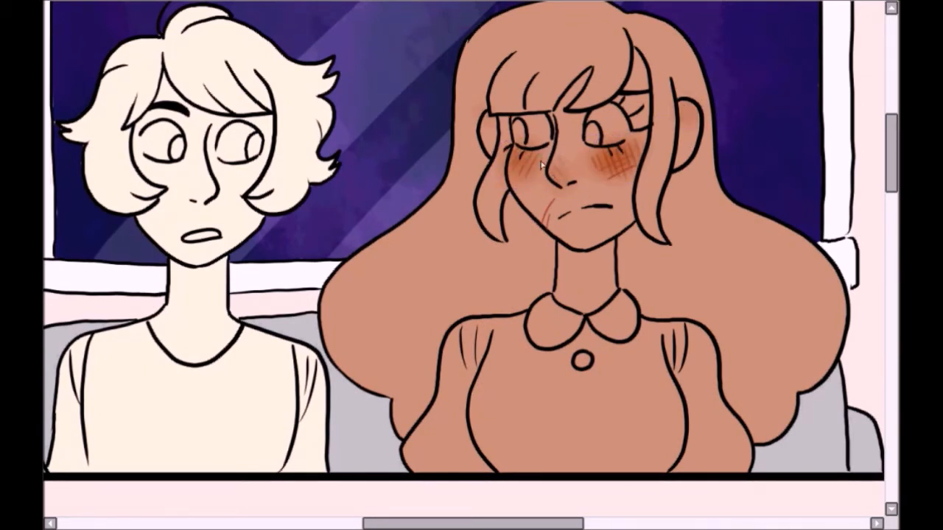
# Step: Airbrush soft pink blush onto the short-haired character's cheeks, nose and raised fingers in the first panel
pyautogui.moveTo(473, 523); pyautogui.dragTo(408, 523)
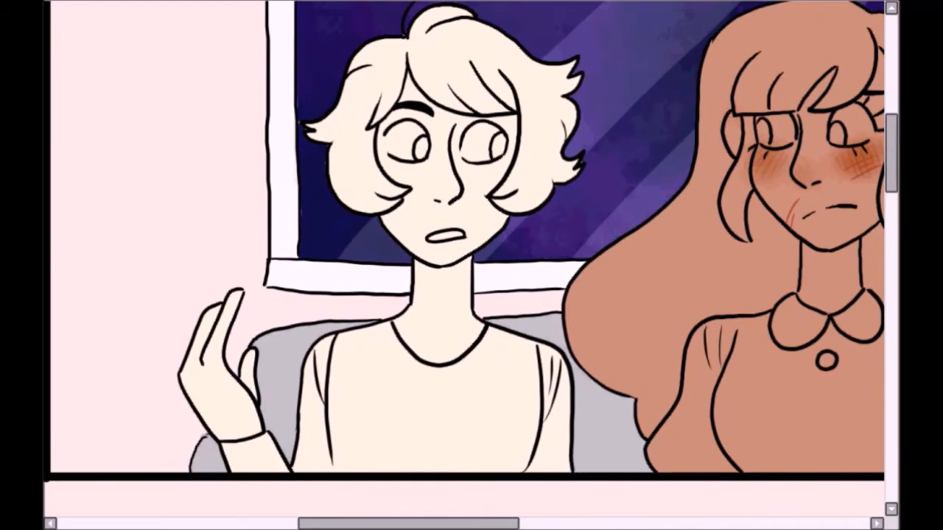
pyautogui.moveTo(498, 174); pyautogui.dragTo(514, 183)
pyautogui.moveTo(391, 169); pyautogui.dragTo(382, 180)
pyautogui.moveTo(220, 312); pyautogui.dragTo(197, 333)
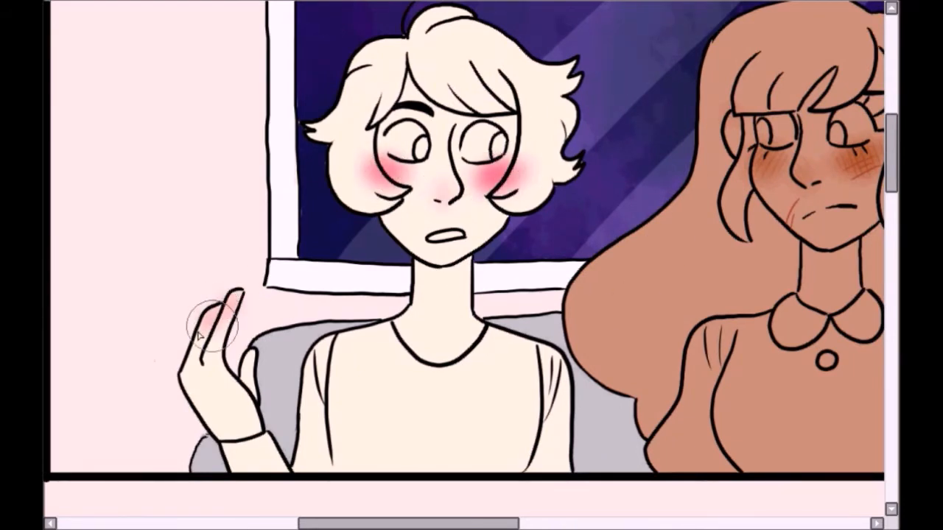
# Step: Airbrush soft pink blush onto both cheeks of the speaking character in the second panel
pyautogui.moveTo(375, 158); pyautogui.dragTo(390, 181)
pyautogui.moveTo(493, 165); pyautogui.dragTo(512, 181)
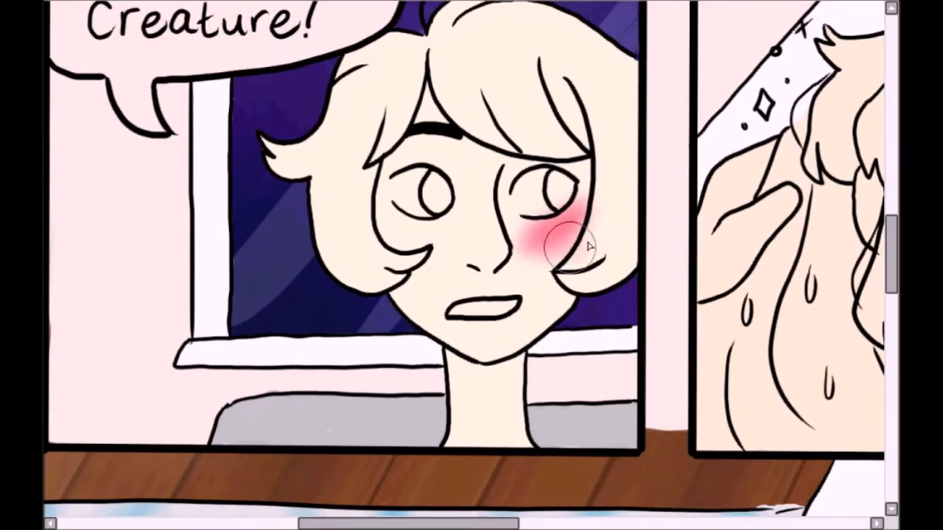
pyautogui.moveTo(552, 221); pyautogui.dragTo(578, 247)
pyautogui.moveTo(397, 221); pyautogui.dragTo(448, 216)
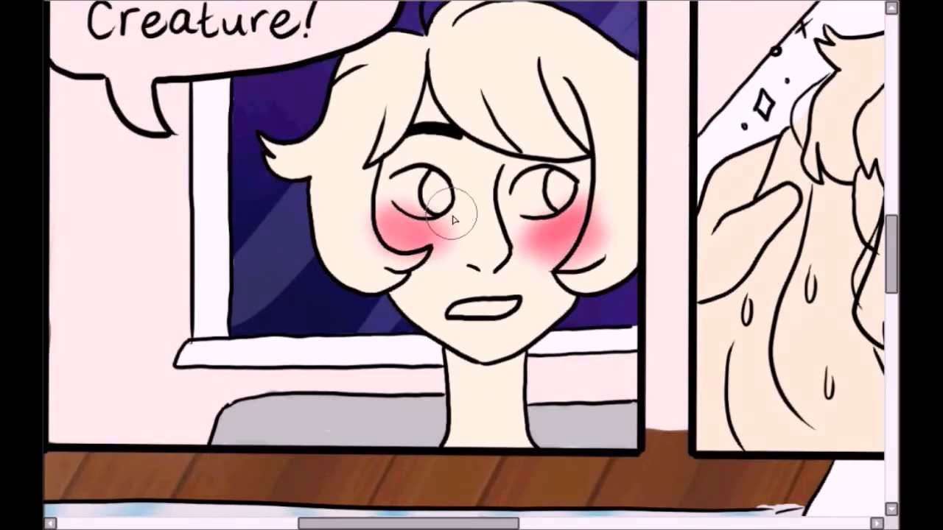
# Step: Airbrush soft pink blush onto the standing character's bent arm in the fourth panel
pyautogui.moveTo(499, 523); pyautogui.dragTo(573, 522)
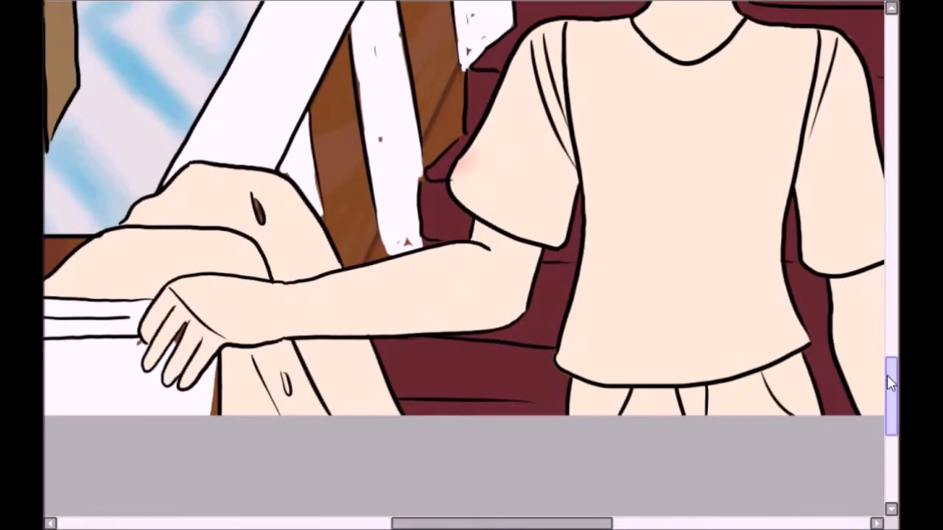
pyautogui.scroll(3, 471, 257)
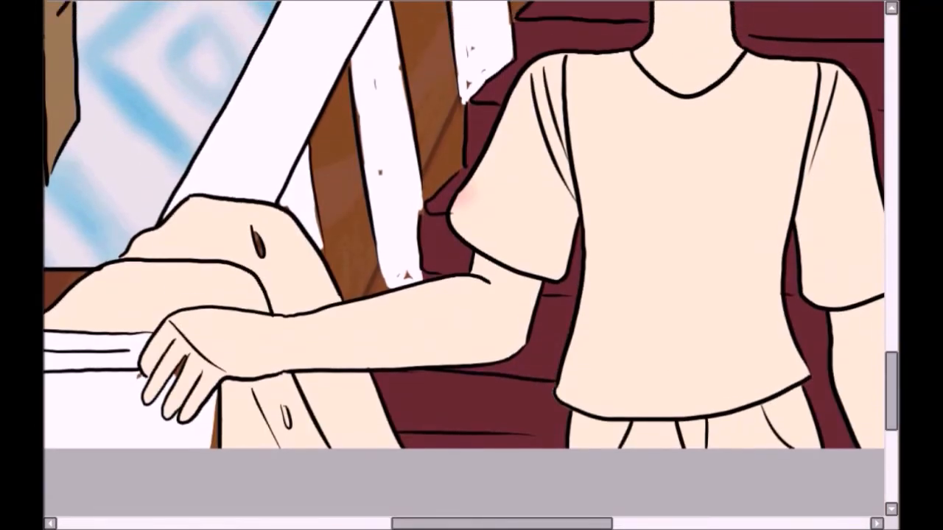